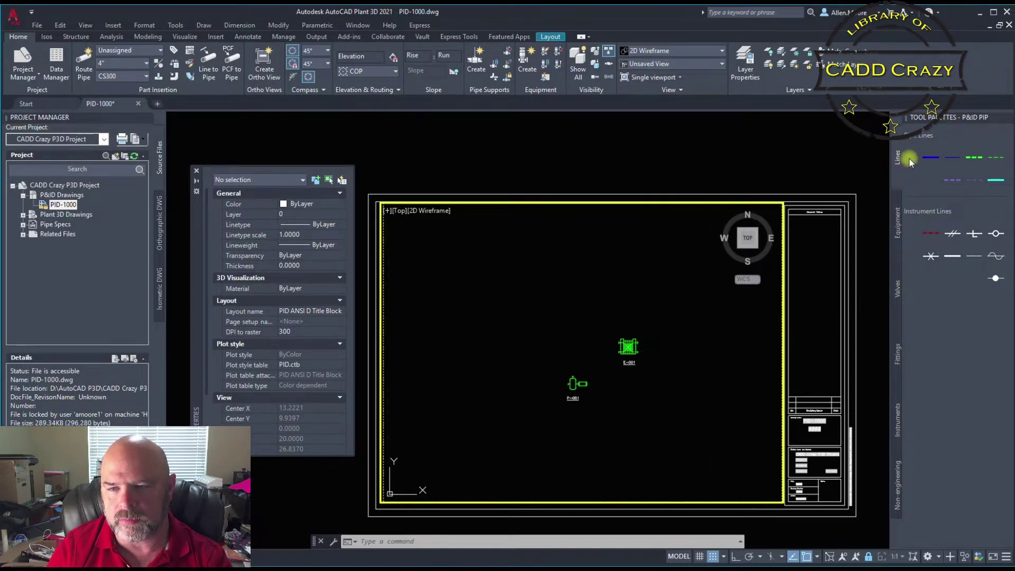
- Browse the equipment and valve symbol palettes, then start a Primary Line Segment from the Lines palette
left_click(896, 219)
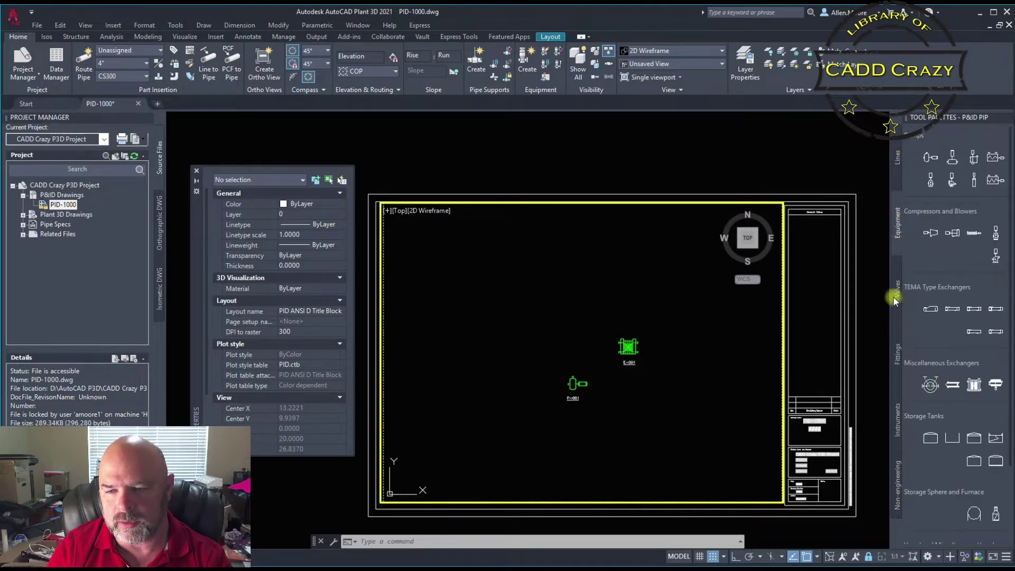
left_click(893, 298)
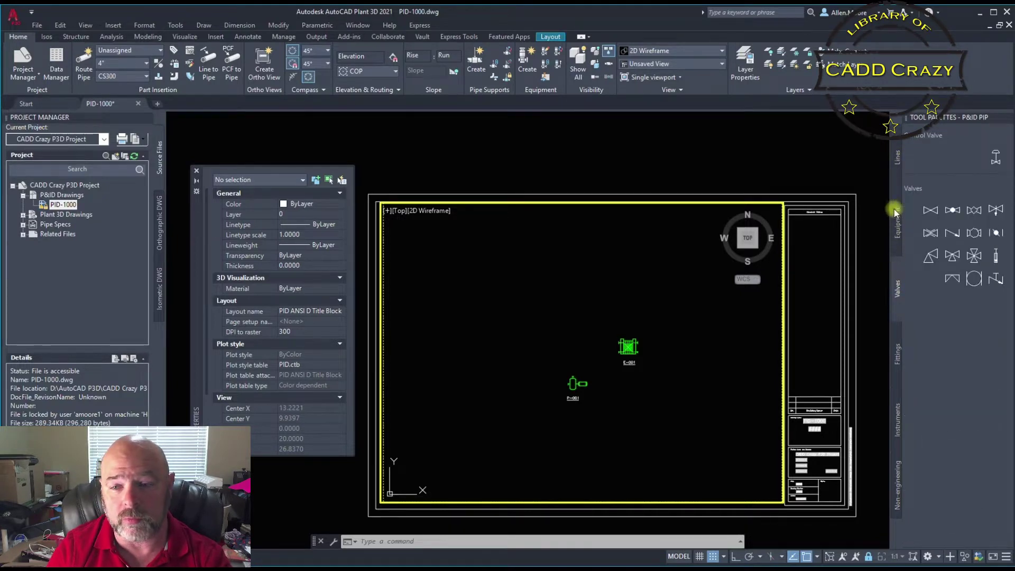
left_click(893, 158)
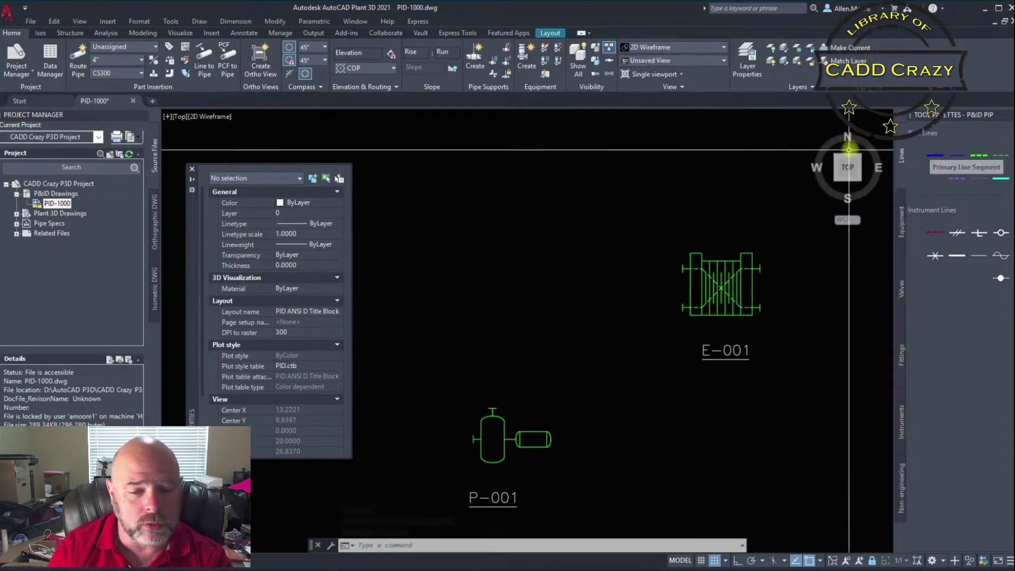
left_click(931, 155)
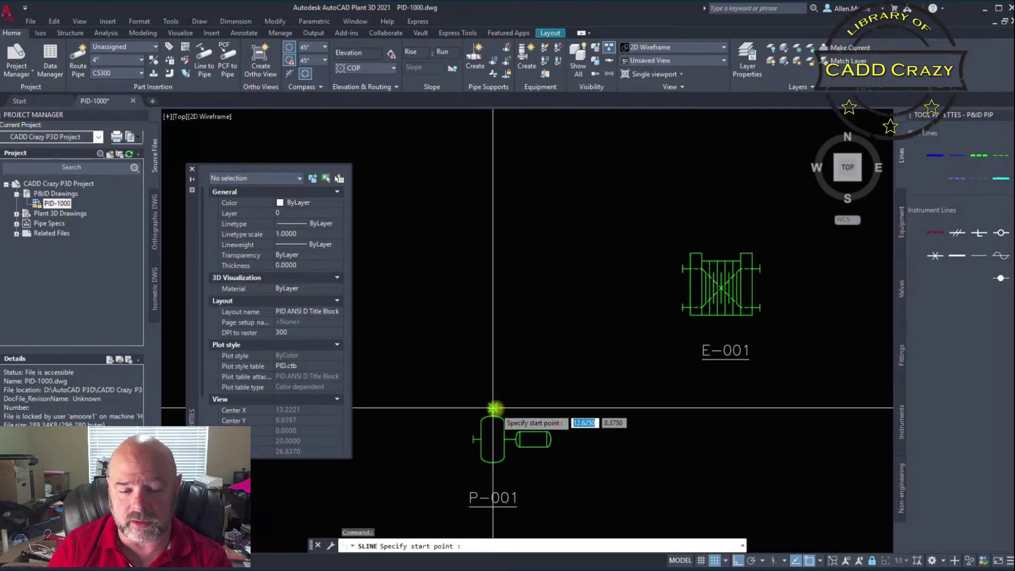
- Draw the primary line from P-001's top nozzle up and across to E-001's nozzle, then select it
left_click(495, 408)
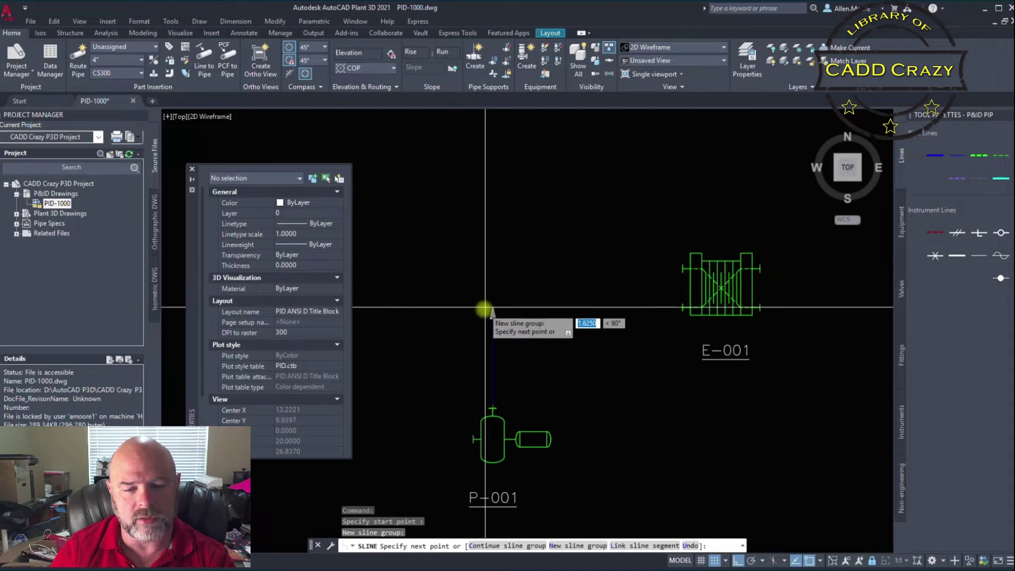
left_click(484, 307)
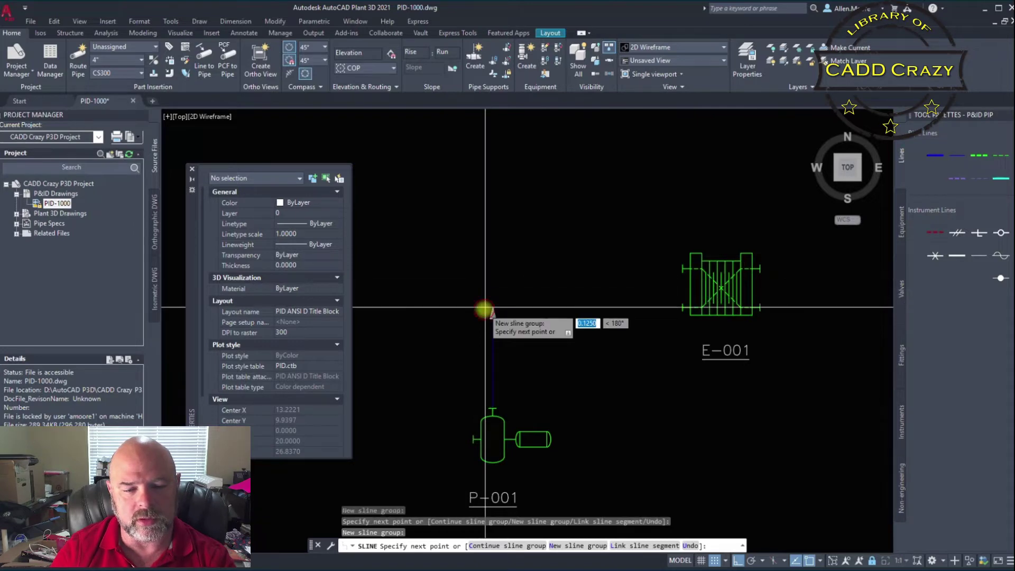
left_click(682, 308)
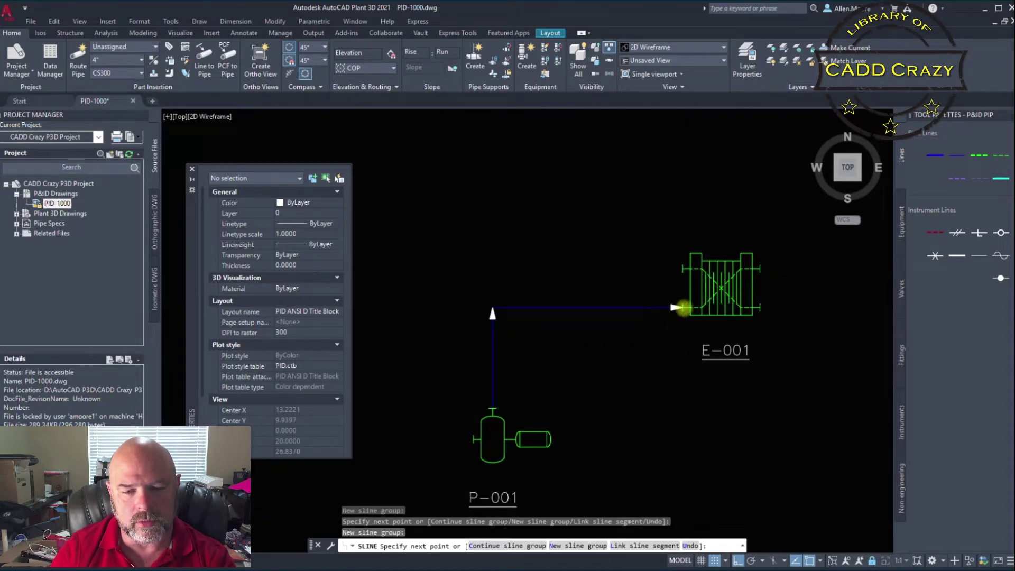
left_click(585, 307)
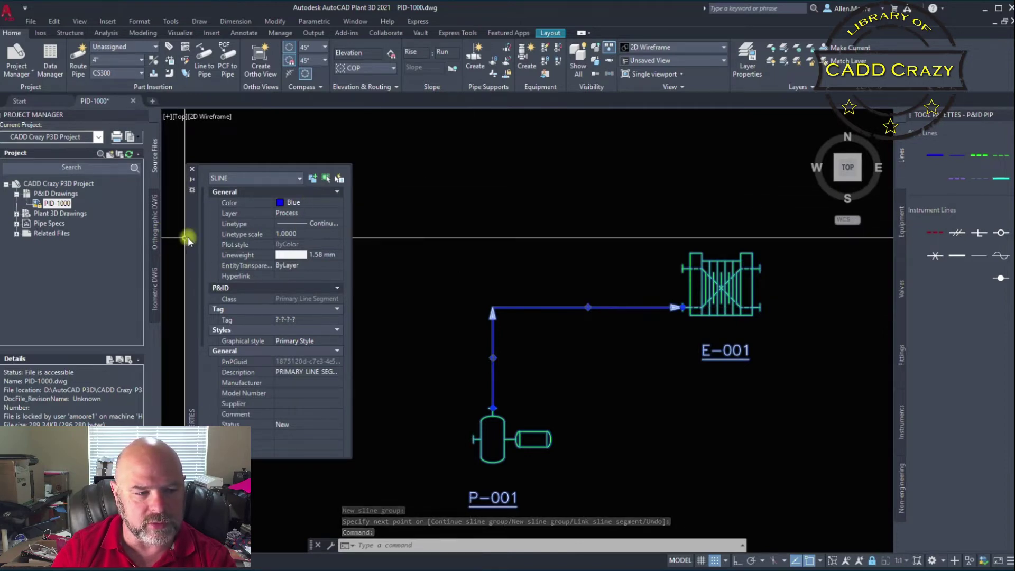
left_click_drag(186, 235, 182, 205)
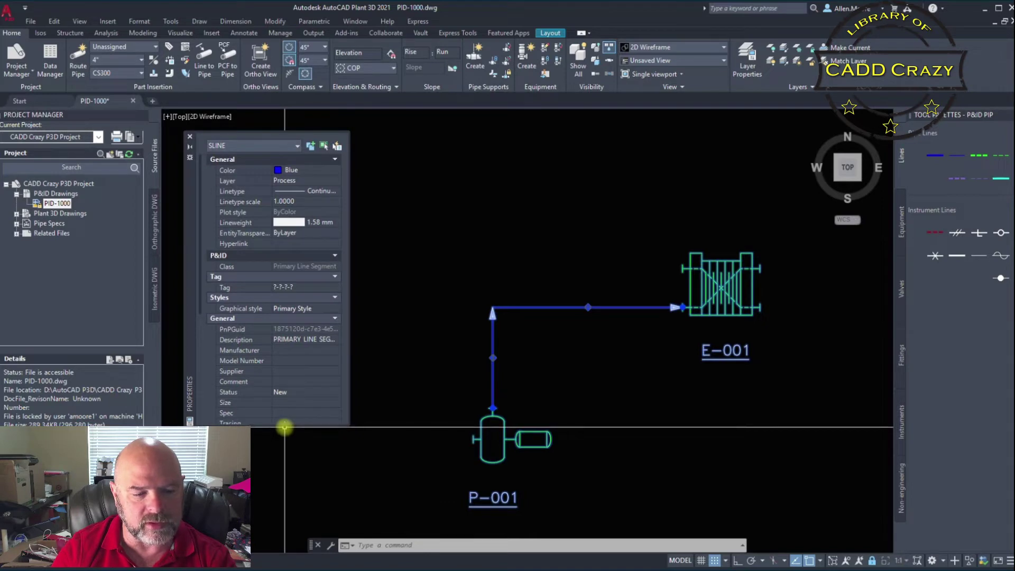
- Enlarge the Properties palette and review the line's Description, Manufacturer, Model Number and Comment fields
left_click_drag(276, 426, 272, 491)
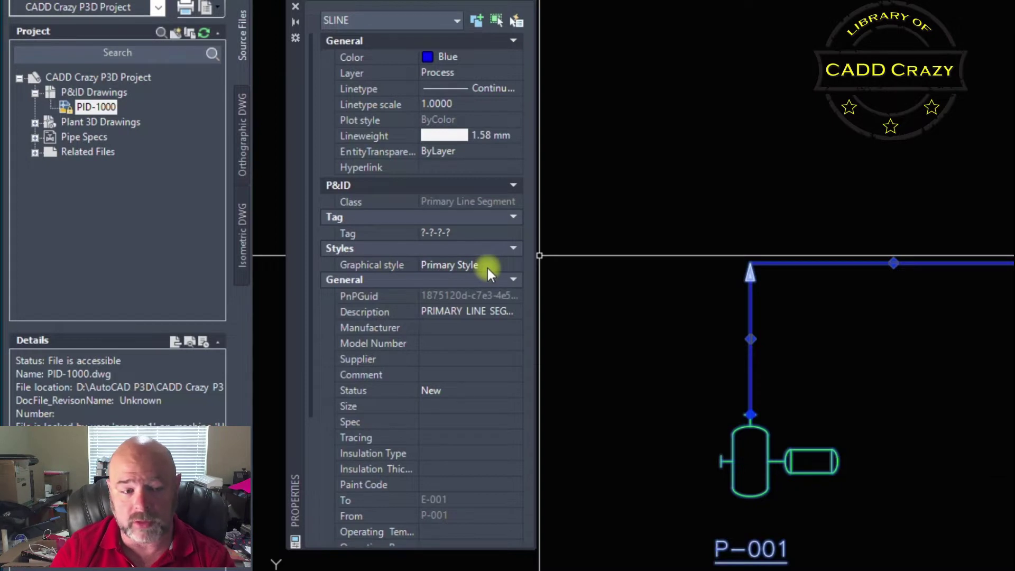
left_click(480, 312)
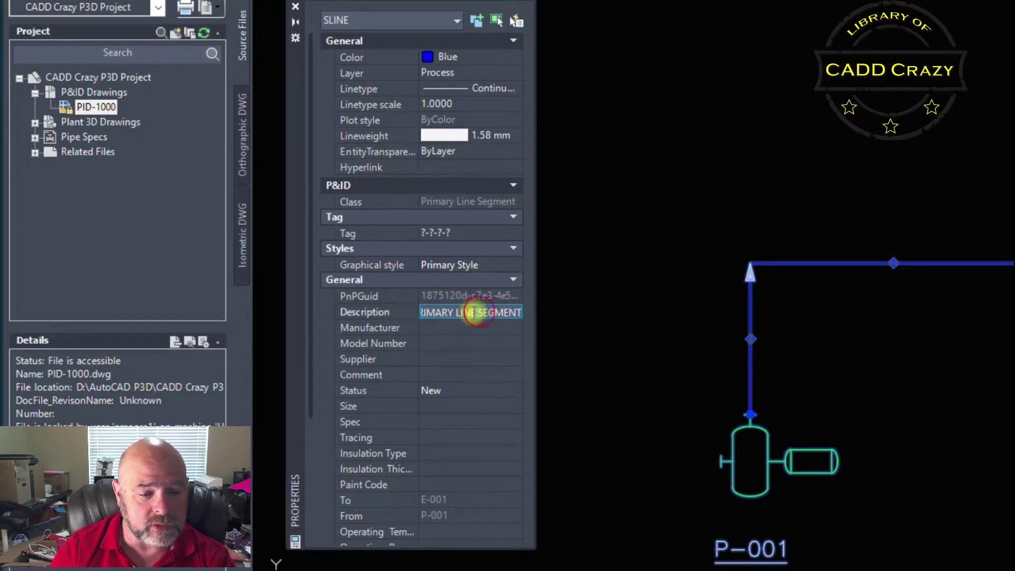
left_click(355, 312)
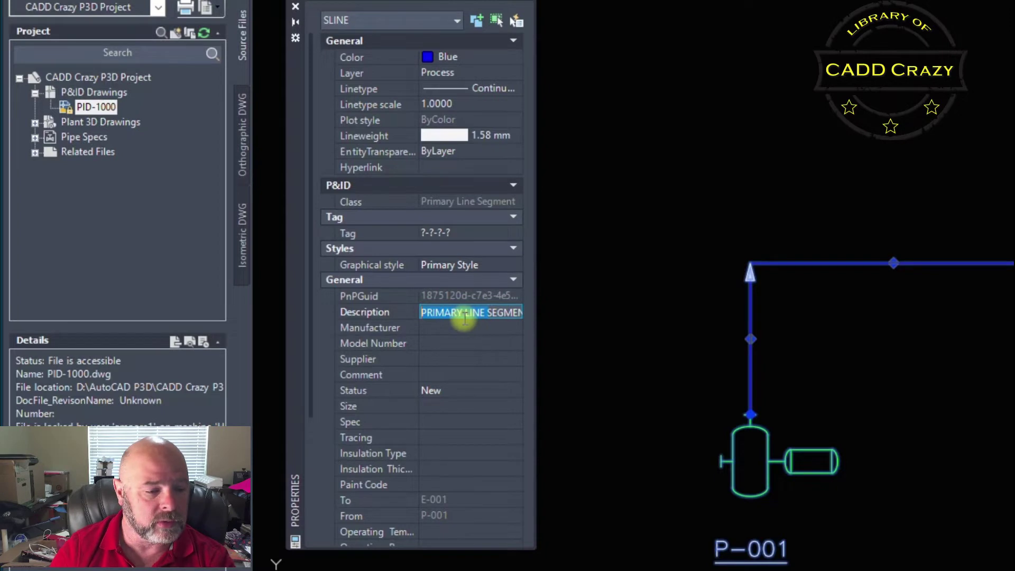
left_click(448, 329)
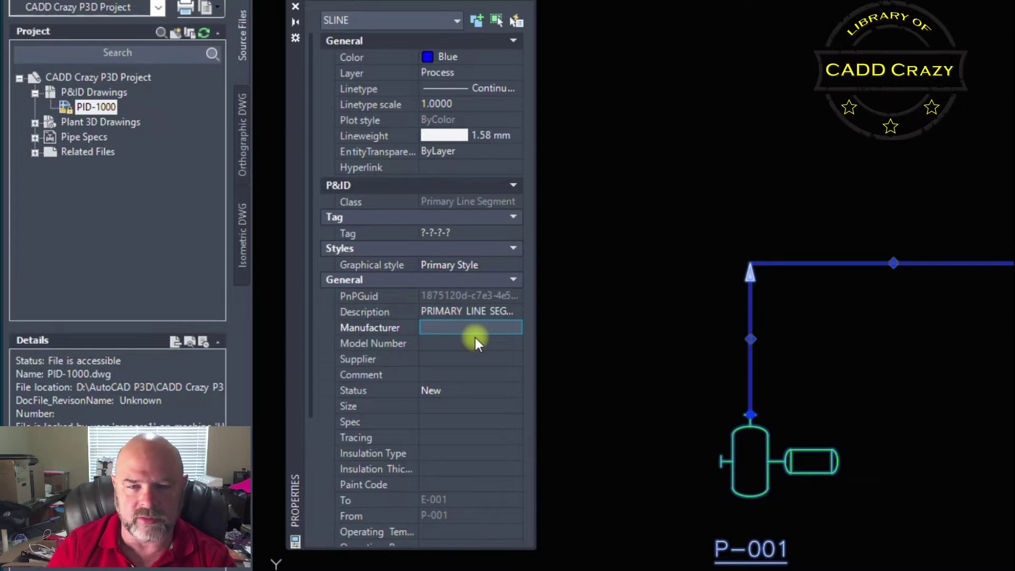
left_click(450, 344)
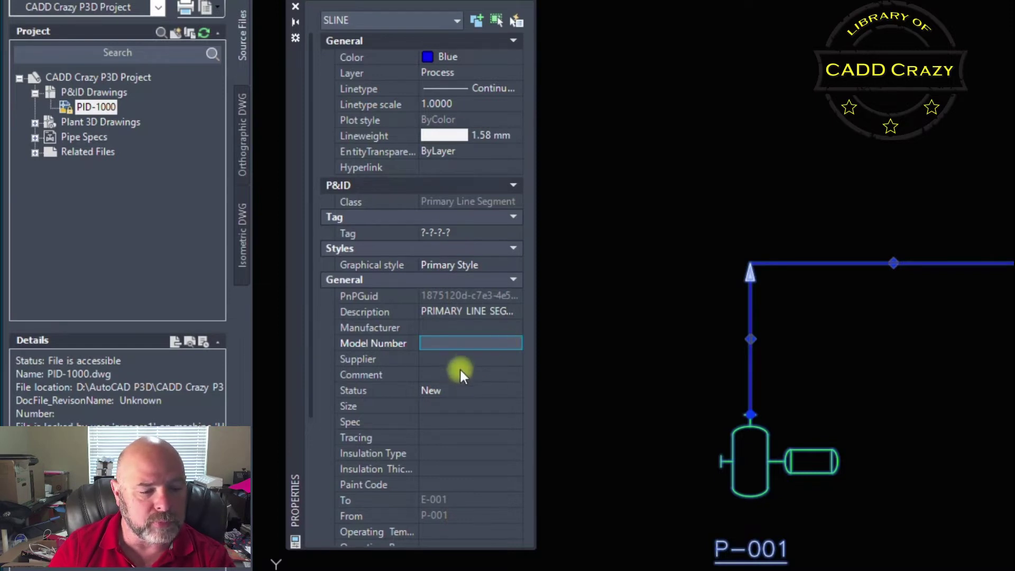
left_click(477, 374)
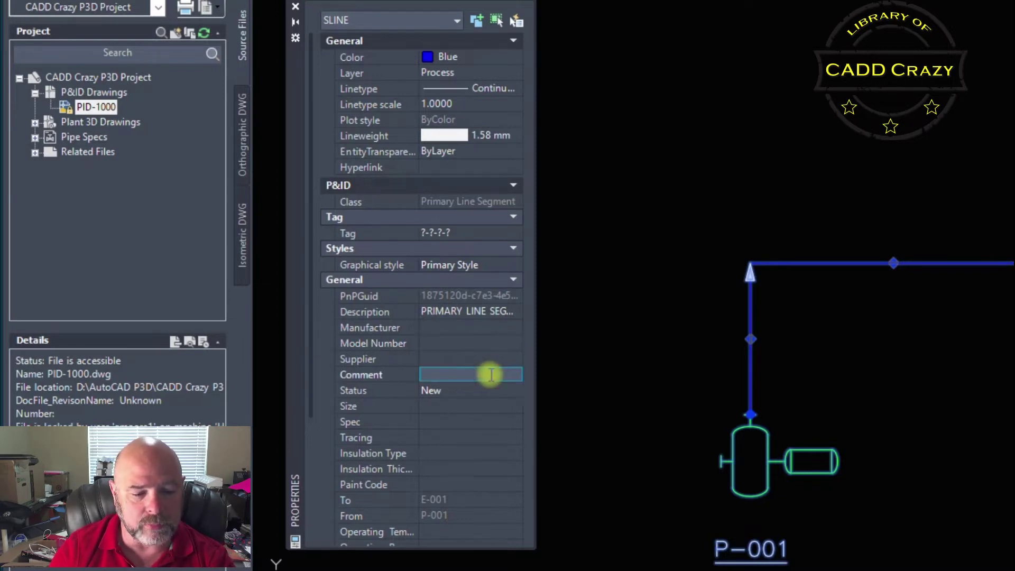
- Review the Status options, keeping New, and check the Spec, Tracing and Insulation Type fields
left_click(450, 392)
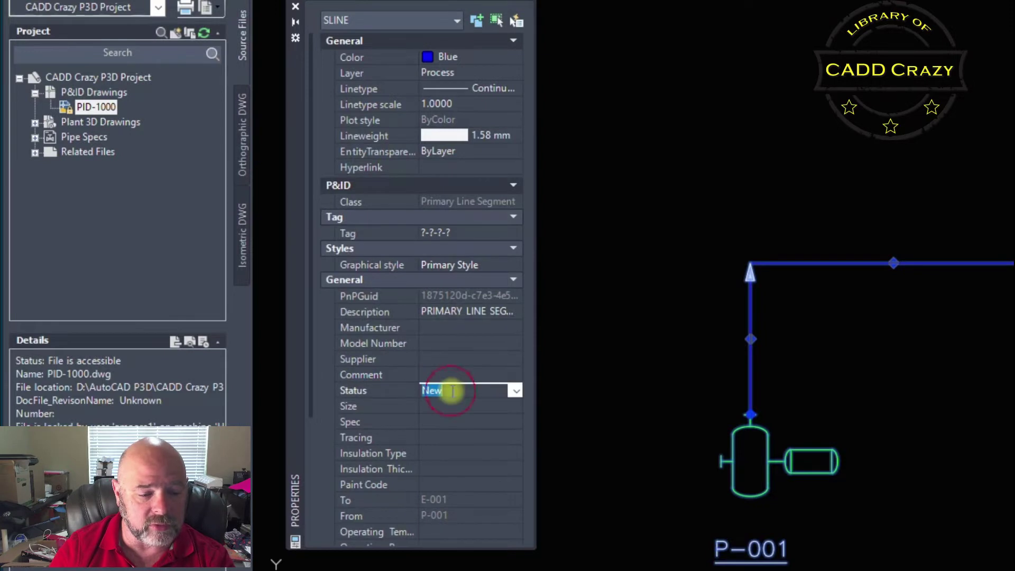
left_click(514, 391)
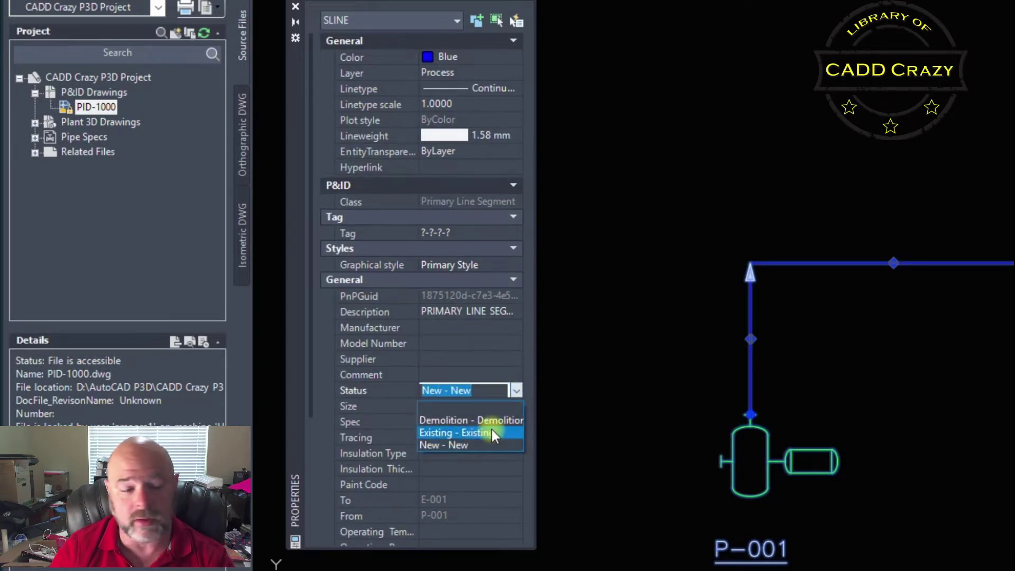
left_click(446, 407)
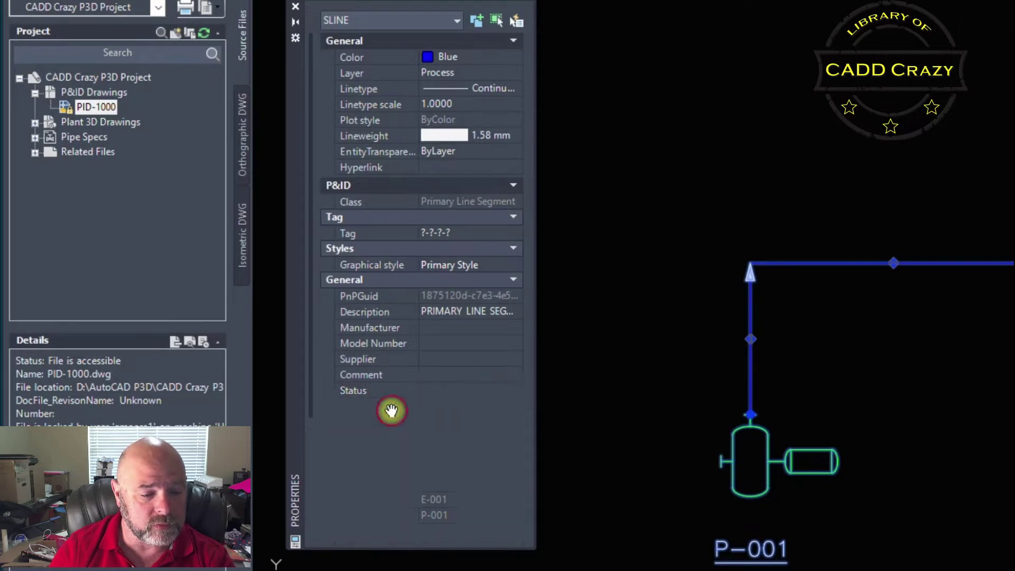
left_click(421, 433)
left_click(431, 424)
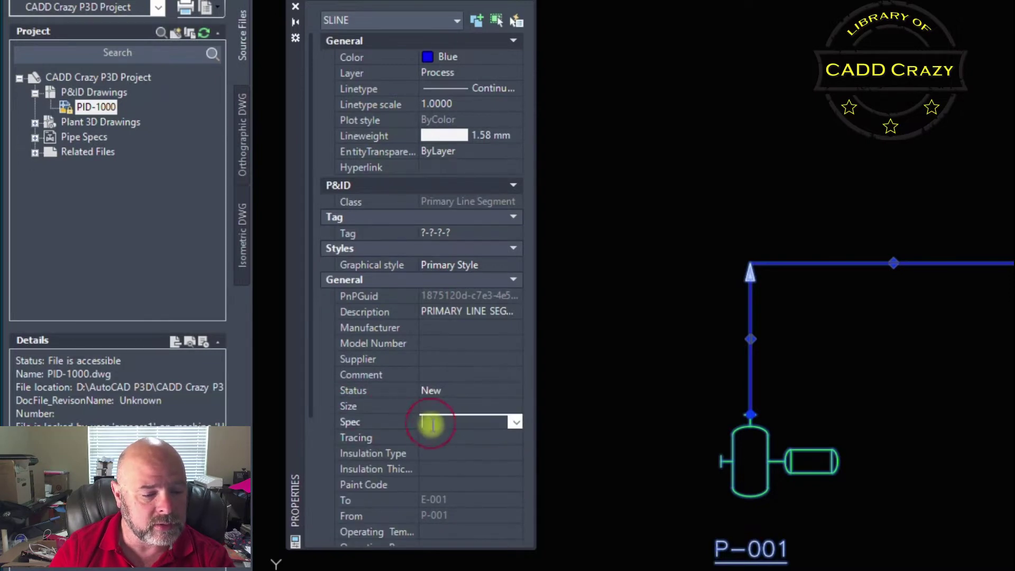
left_click(429, 438)
left_click(430, 453)
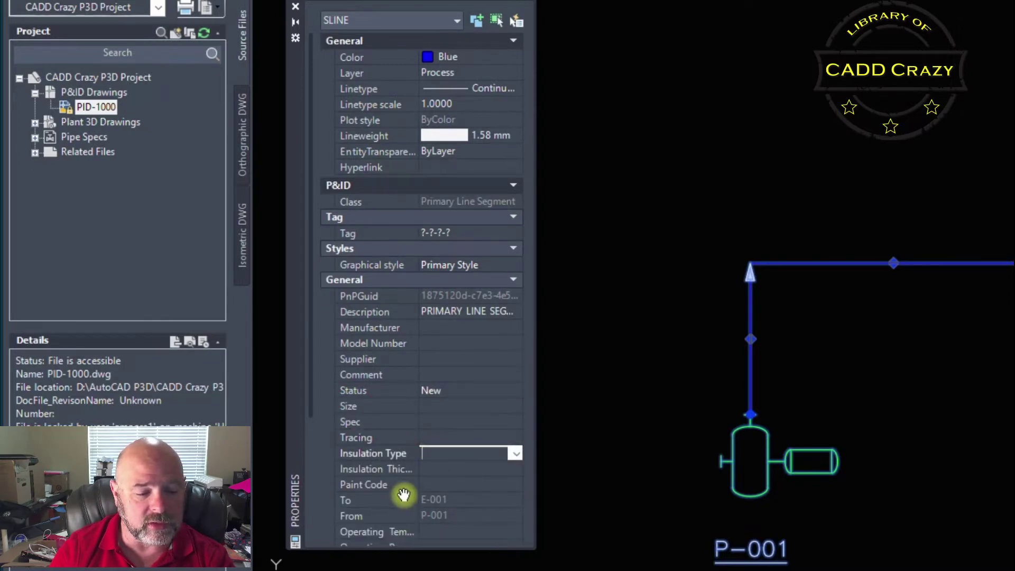
scroll(401, 492, "down", 4)
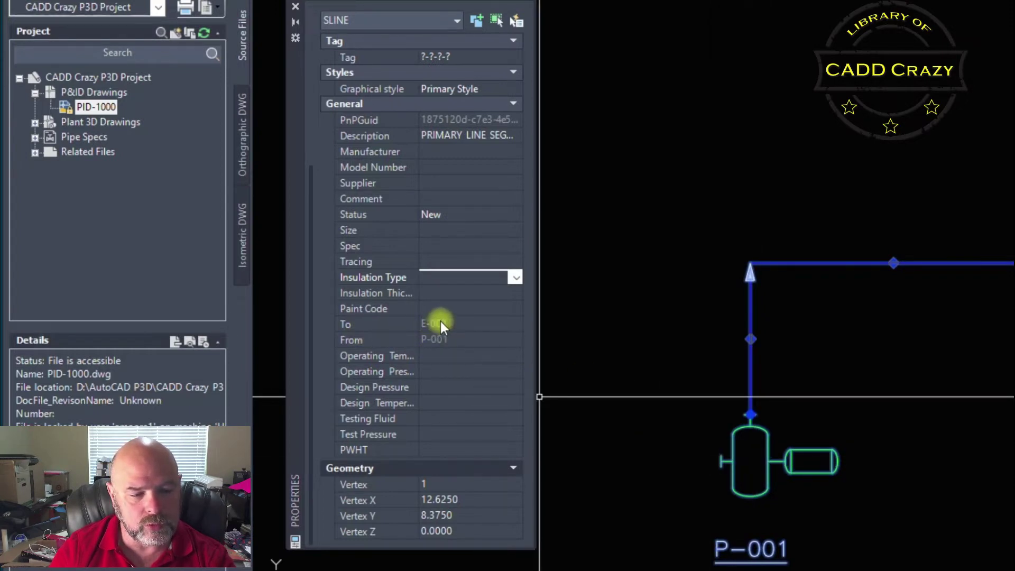
- Clear the selection, then reselect the horizontal primary line
left_click(734, 204)
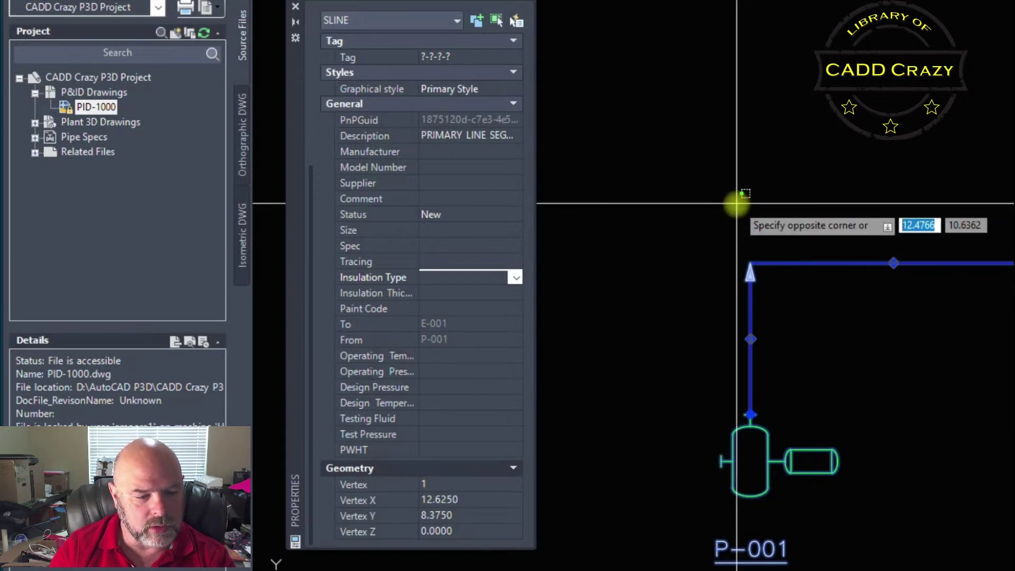
left_click(721, 200)
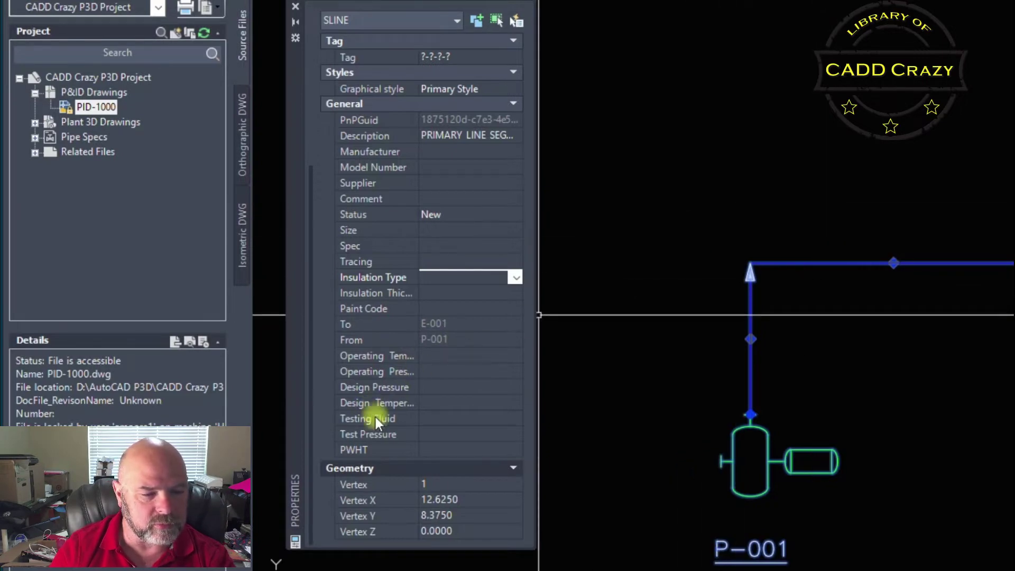
key("Escape")
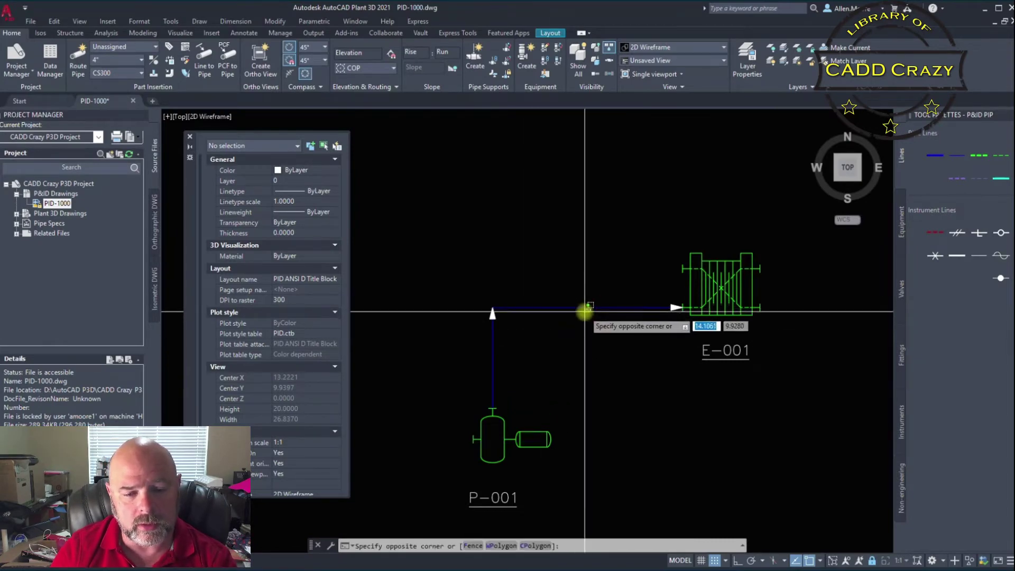
left_click(583, 306)
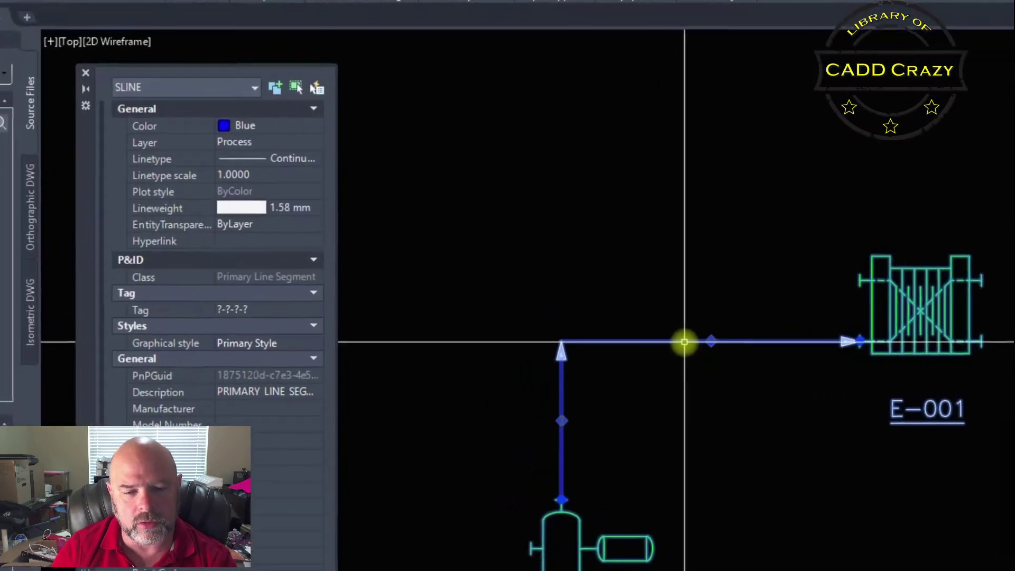
- Open the Assign Tag dialog for the selected line from its Tag property
right_click(684, 342)
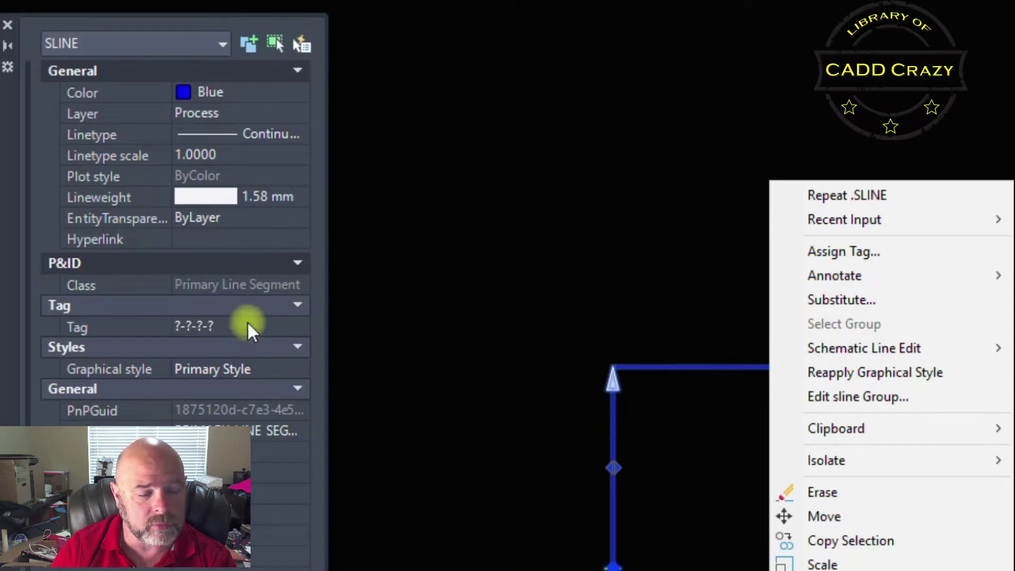
left_click(283, 326)
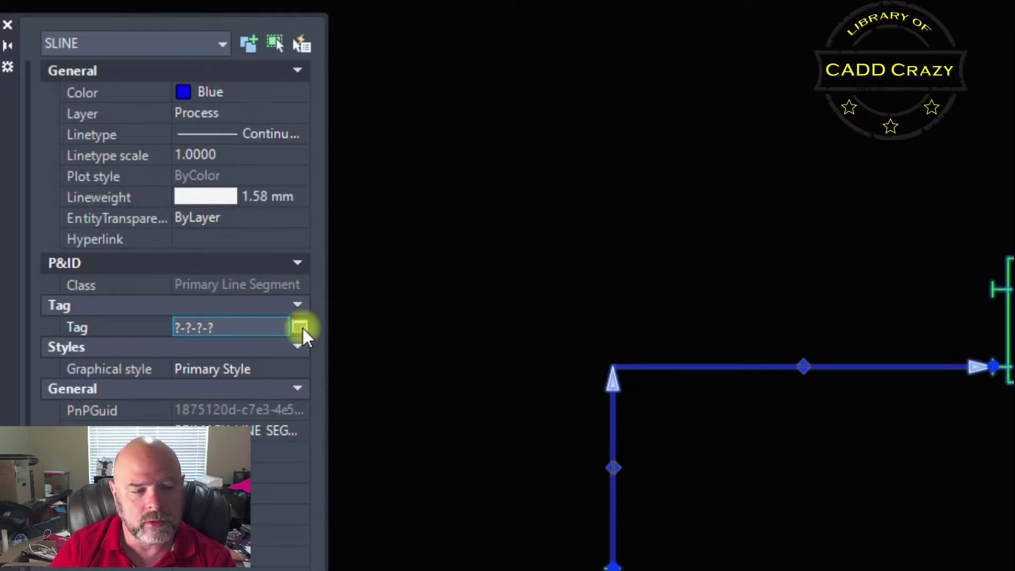
left_click(299, 327)
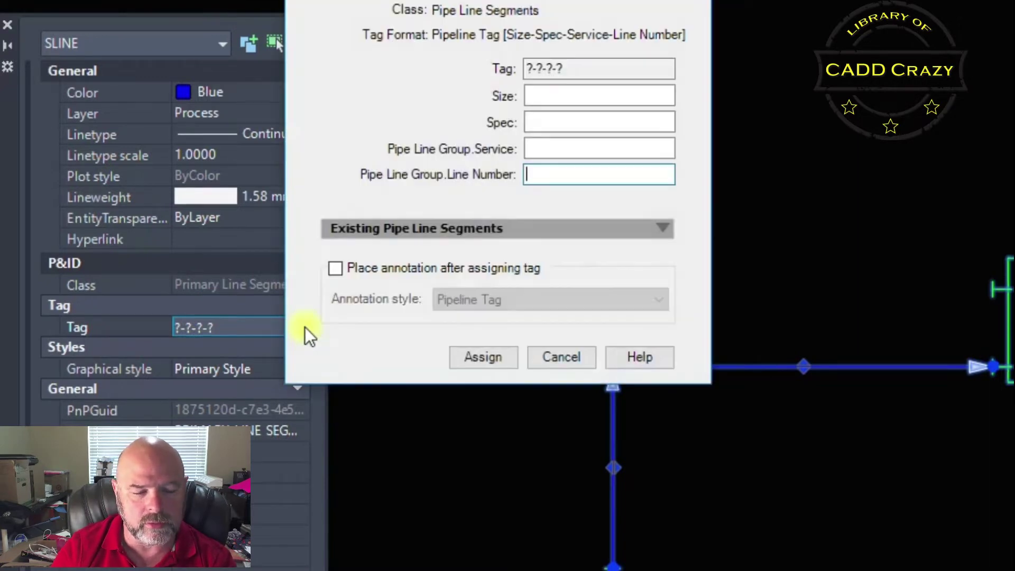
- Set the tag size to 4" and the spec to CS150 - 150# Carbon Steel
left_click(548, 97)
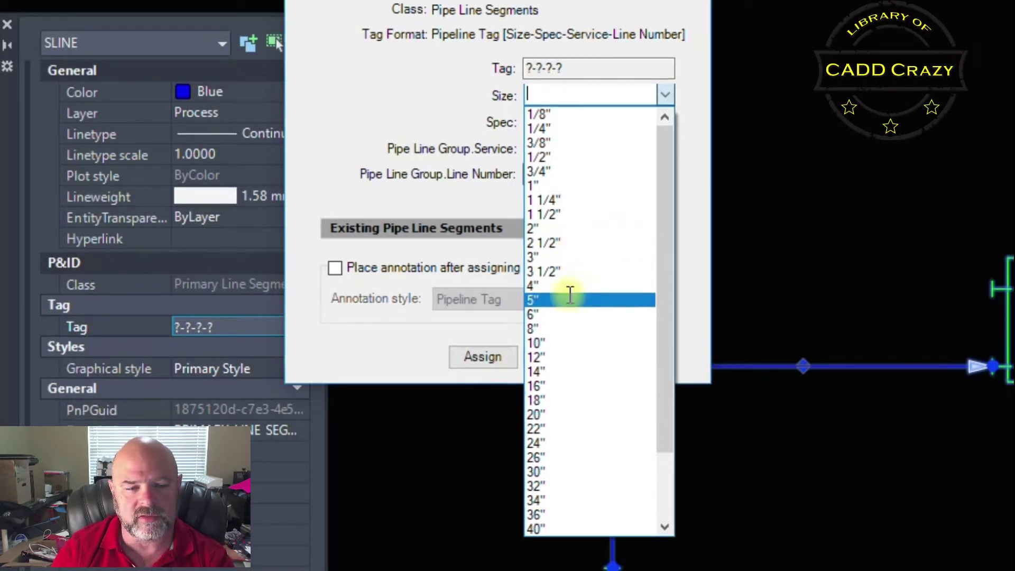
left_click(570, 286)
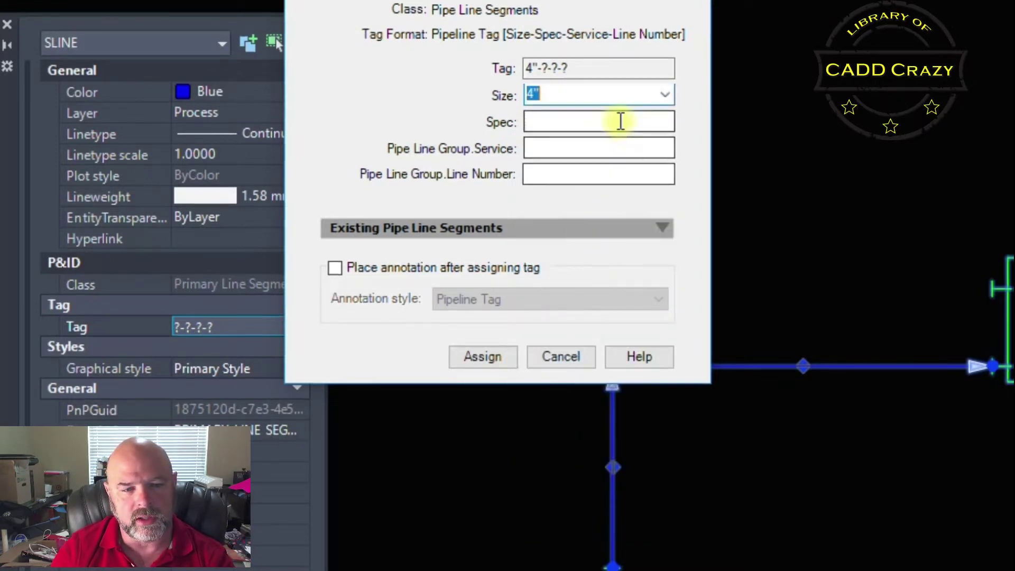
left_click(621, 121)
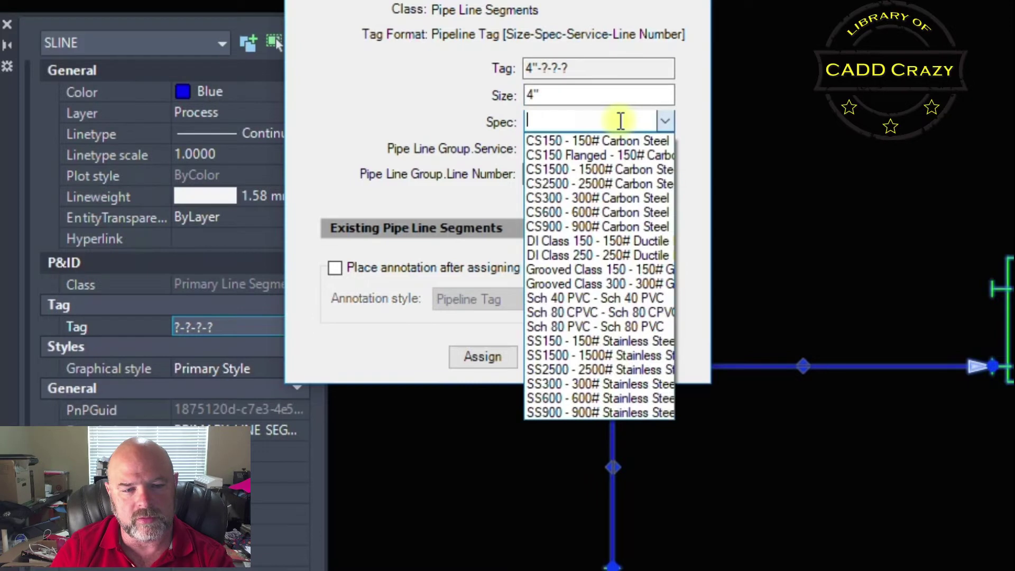
left_click(565, 142)
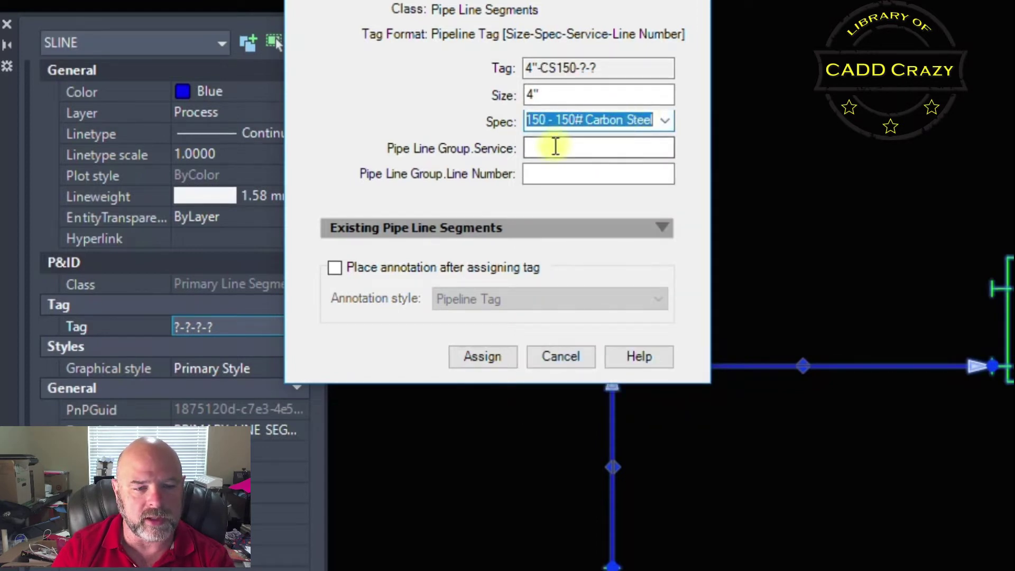
left_click(555, 146)
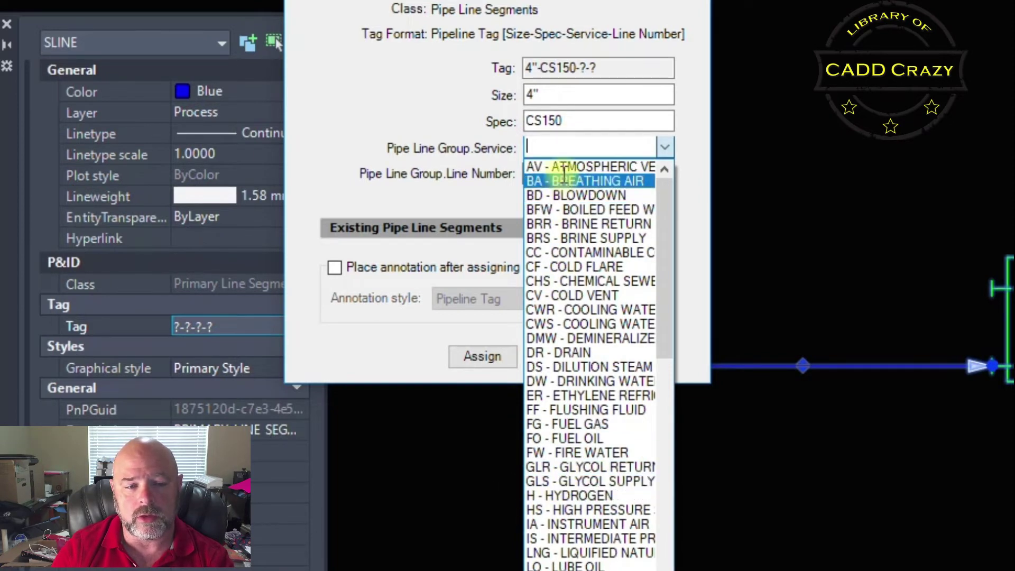
- Enter service PS and line number 1001, and enable annotation placement using Pipeline Tag style
left_click(573, 153)
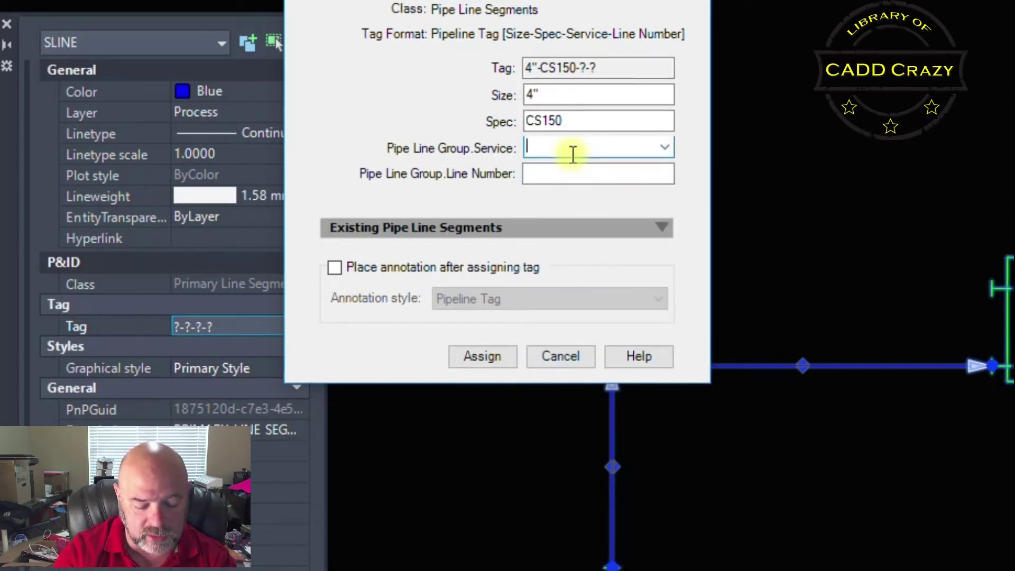
type("PS")
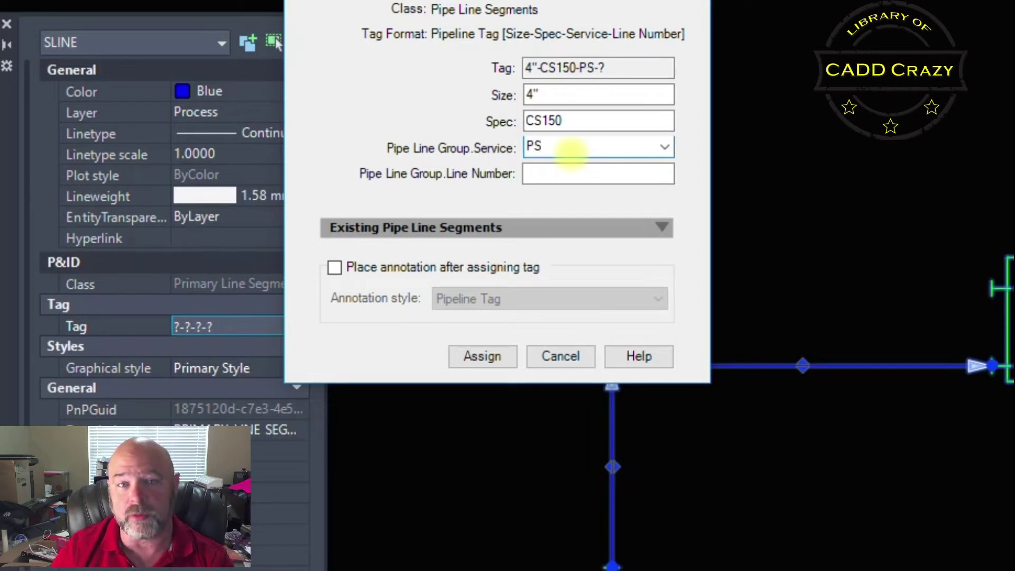
left_click(576, 176)
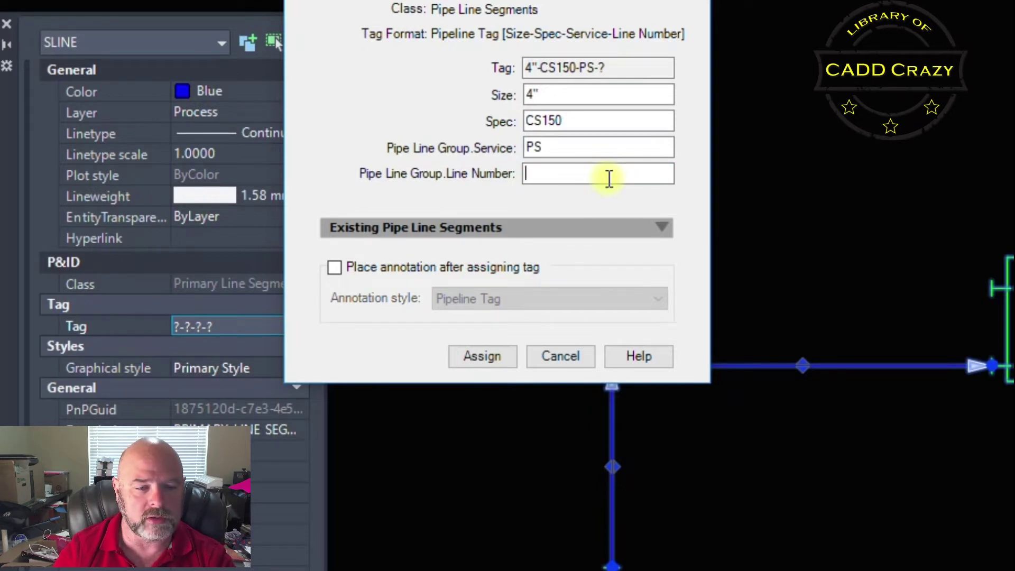
type("1001")
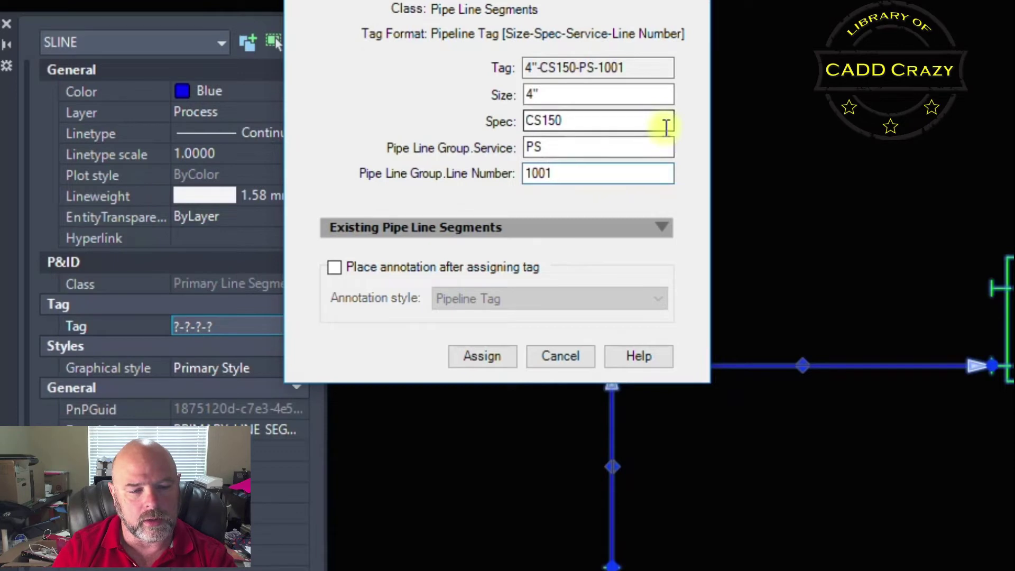
left_click(337, 268)
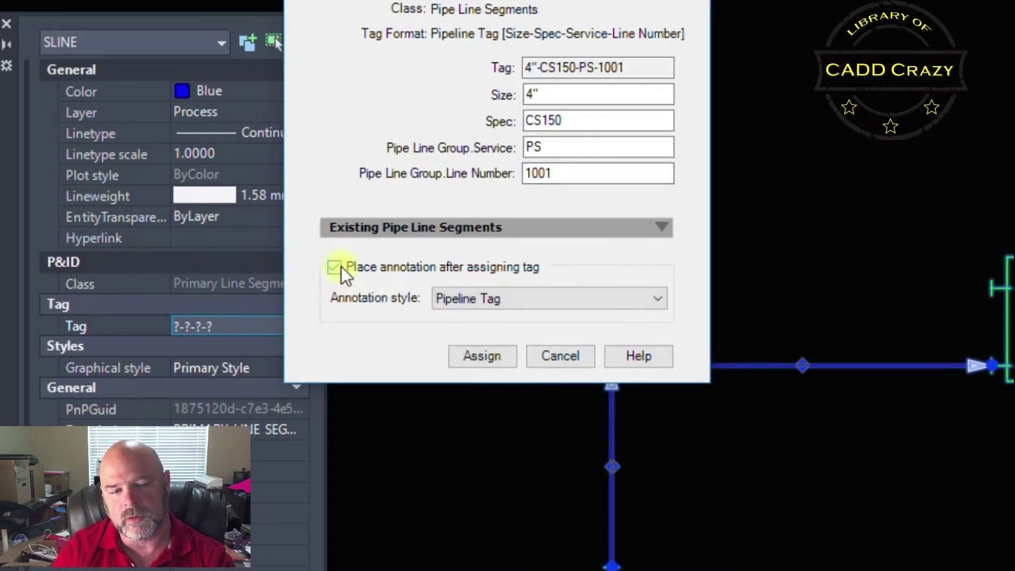
left_click(510, 298)
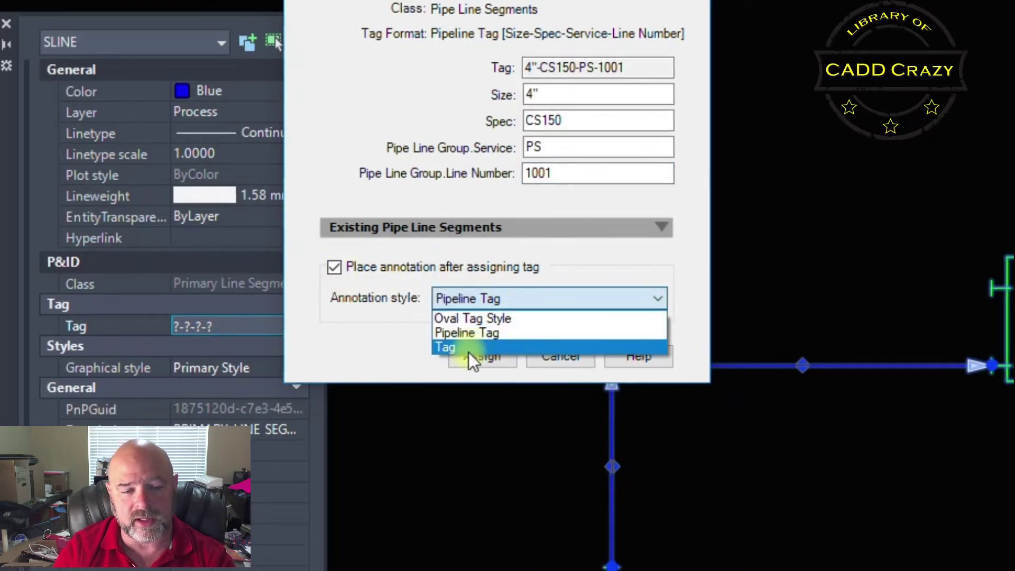
left_click(490, 332)
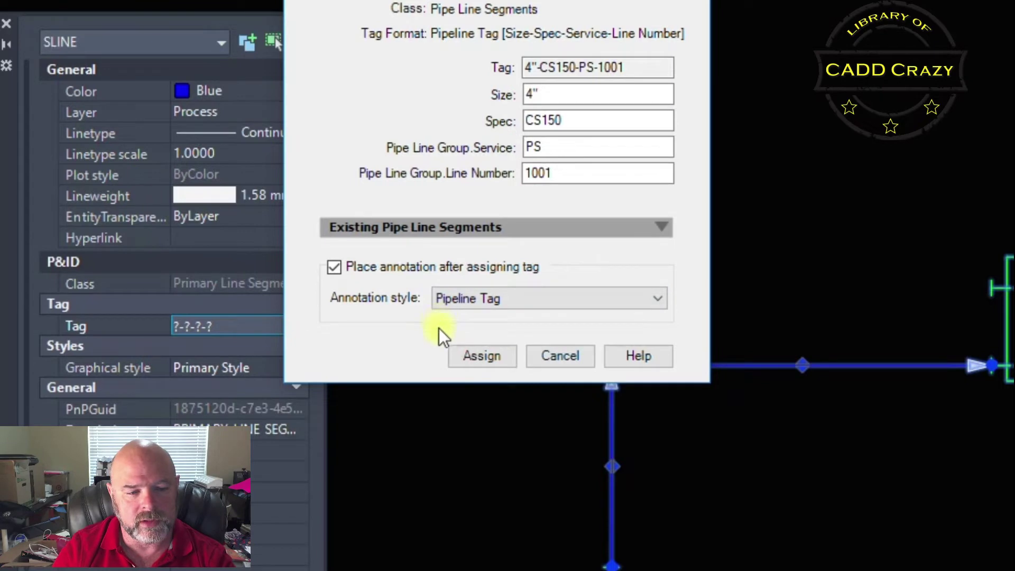
- Assign tag 4"-CS150-PS-1001, place its label above the horizontal run, then reselect the line
left_click(475, 354)
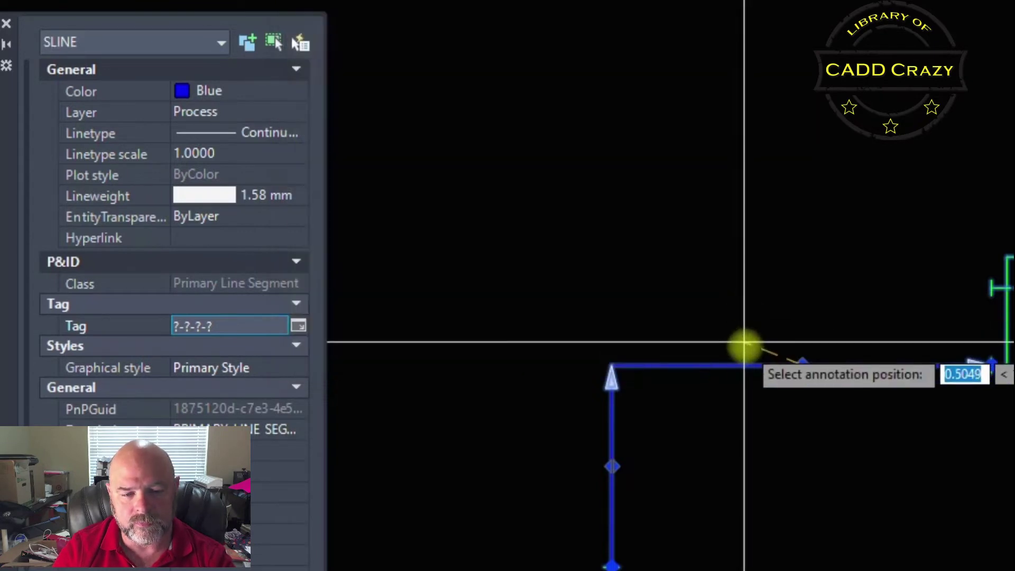
scroll(838, 341, "up", 2)
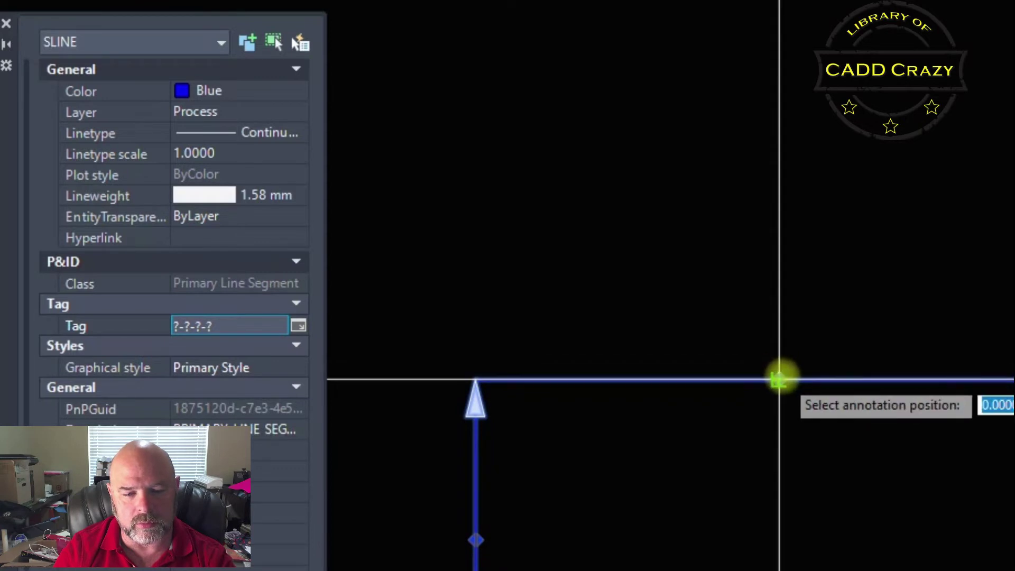
left_click(787, 357)
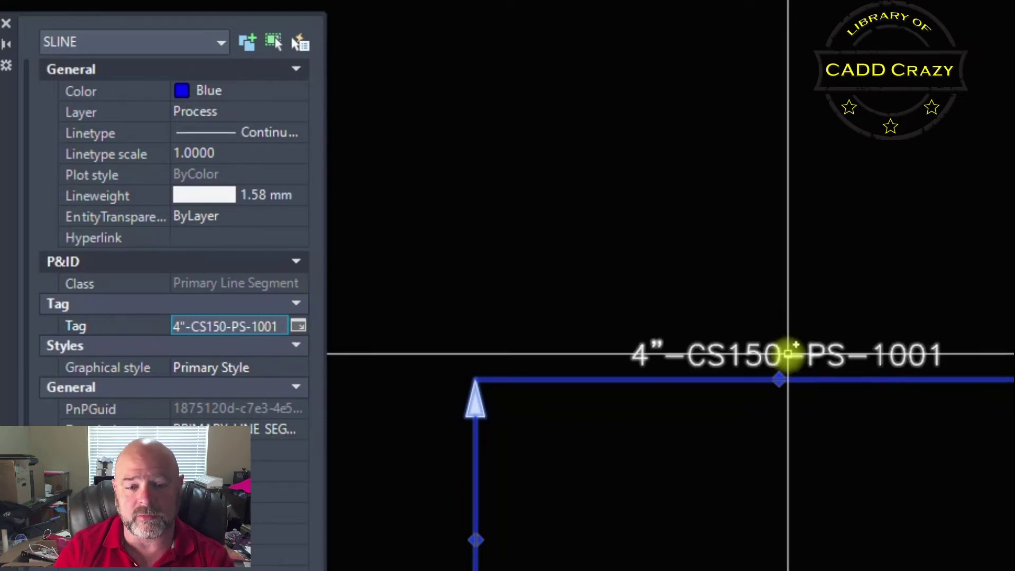
left_click(788, 354)
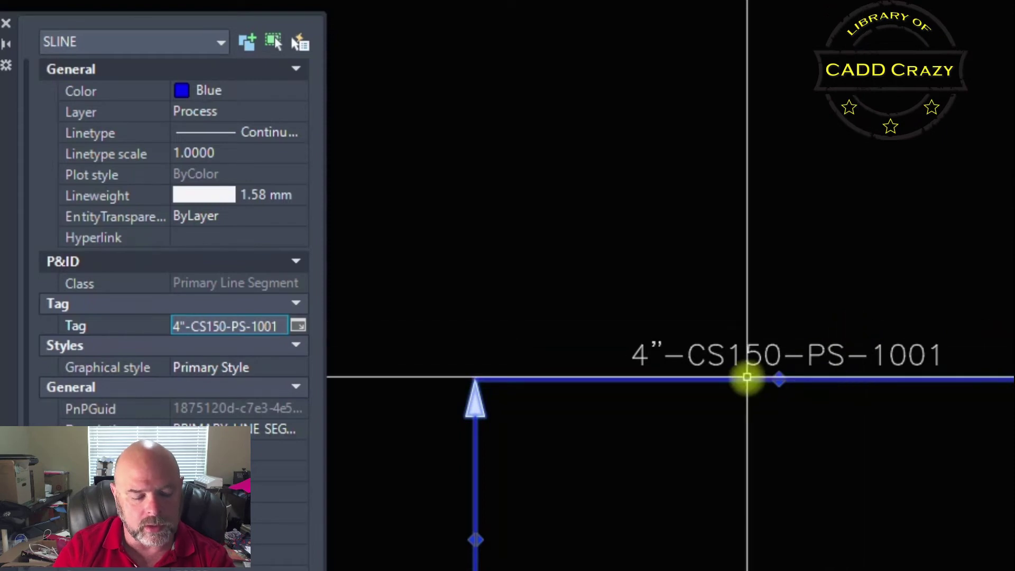
key("Escape")
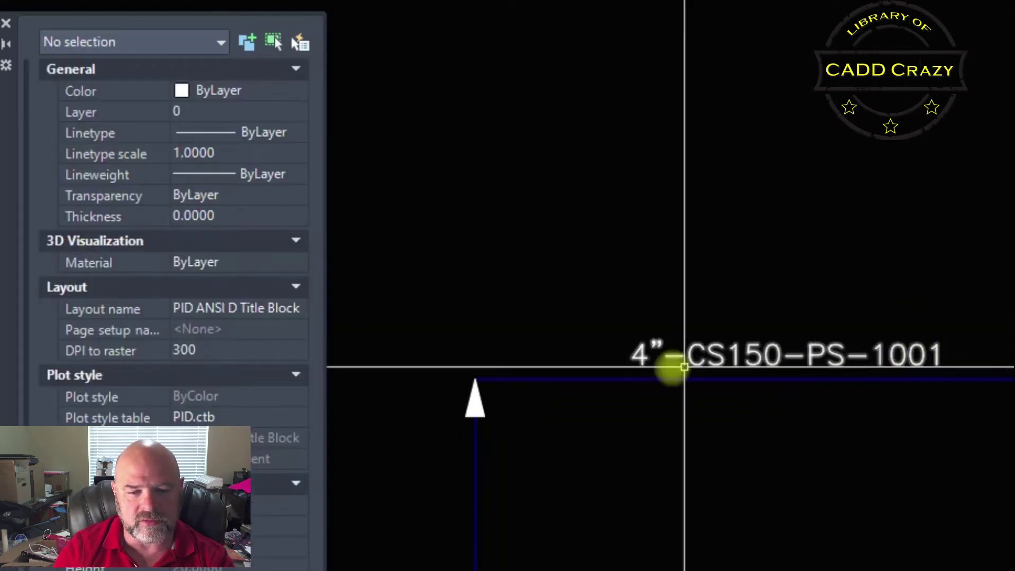
left_click(608, 379)
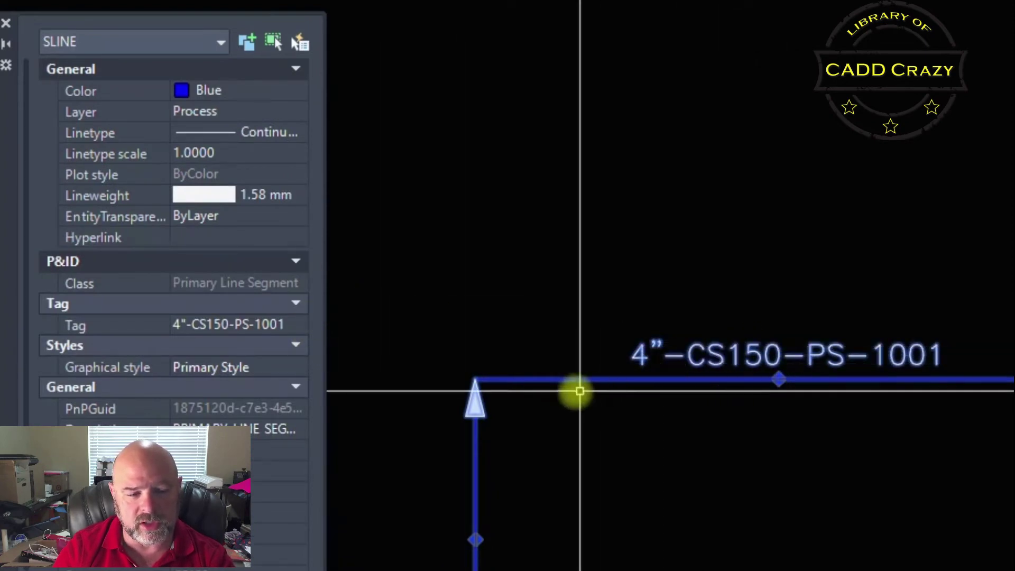
left_click(290, 324)
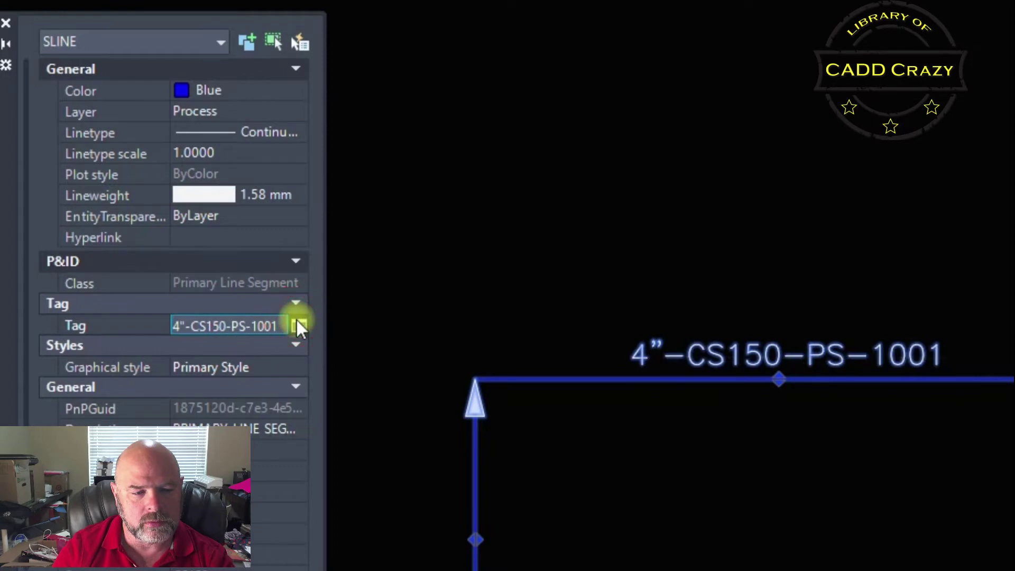
- Change the tag size to 3" so the line and its label read 3"-CS150-PS-1001
left_click(297, 323)
left_click(578, 94)
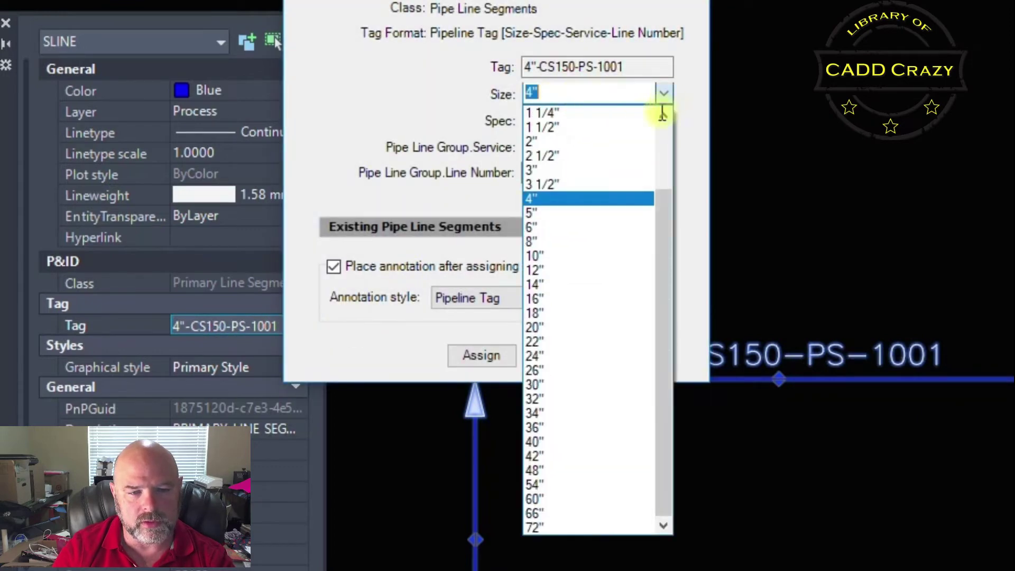
left_click(549, 170)
left_click(478, 354)
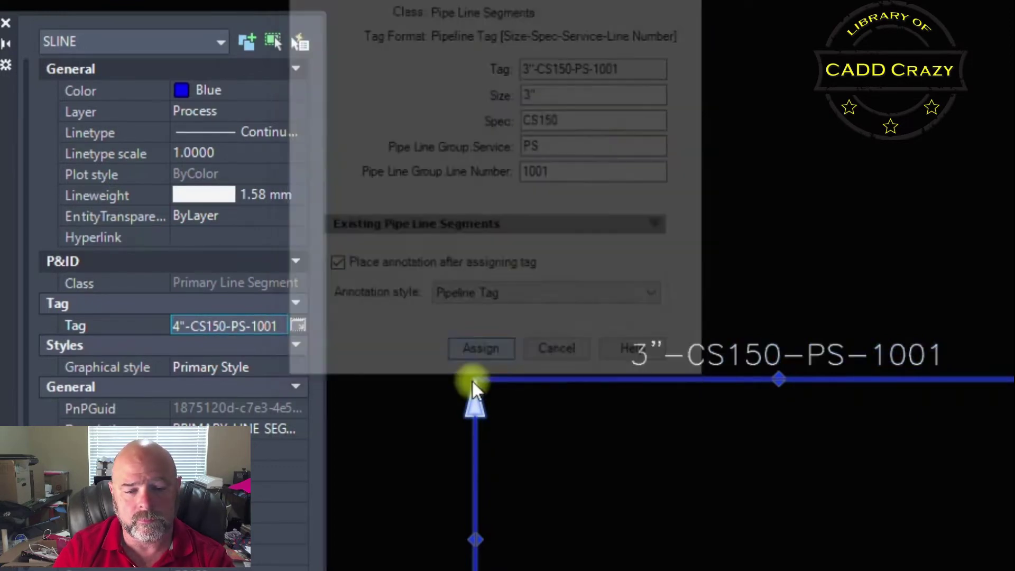
key("Escape")
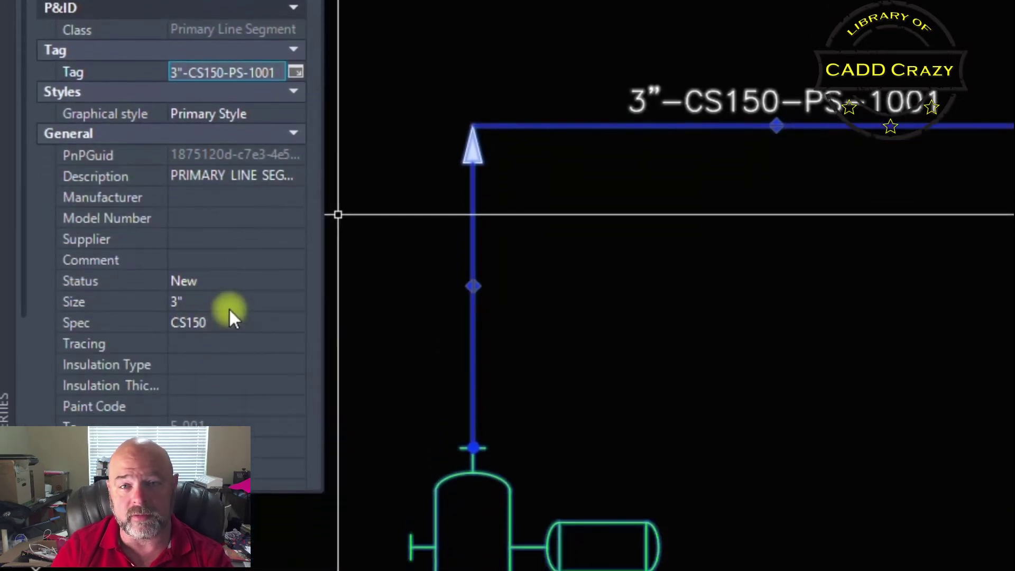
- Set the line's Size property back to 4" in Properties, then deselect it
scroll(238, 296, "down", 2)
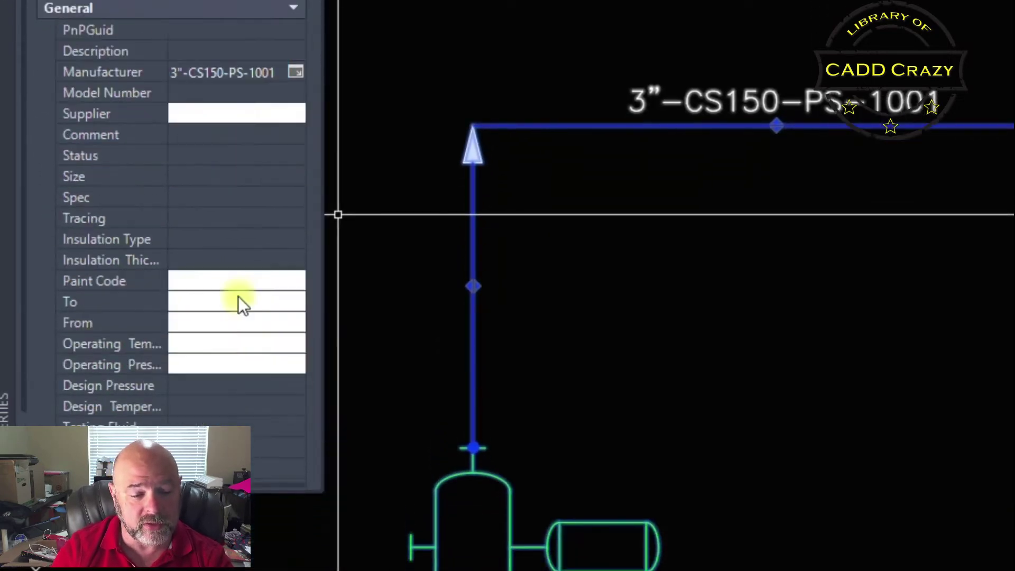
scroll(244, 206, "down", 2)
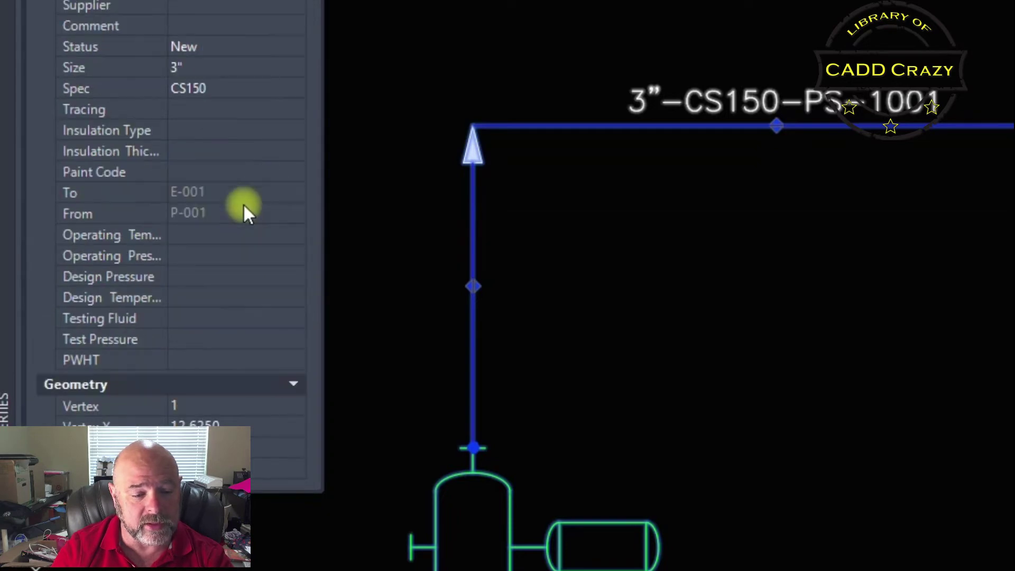
scroll(251, 193, "up", 2)
left_click(292, 174)
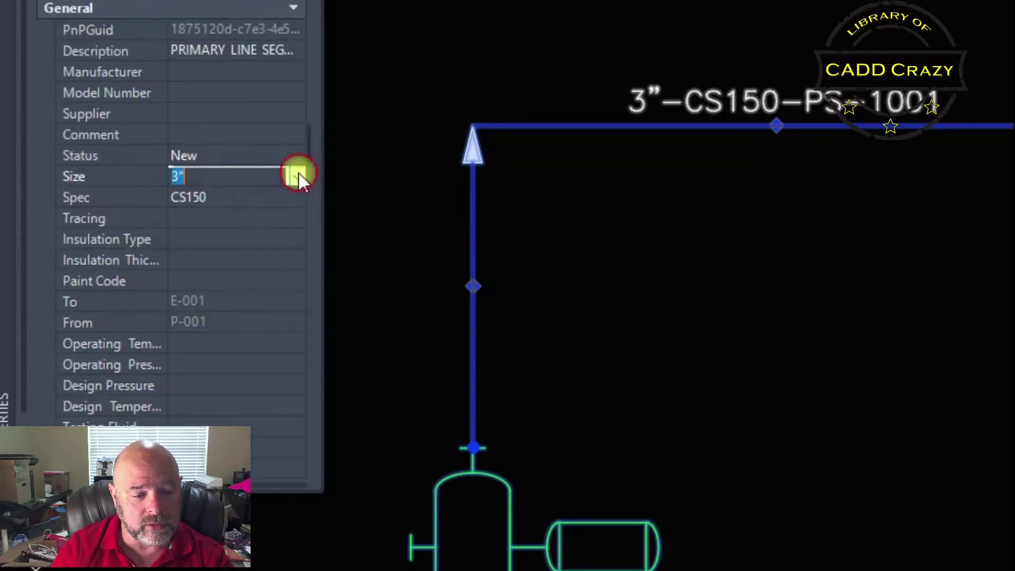
left_click(298, 177)
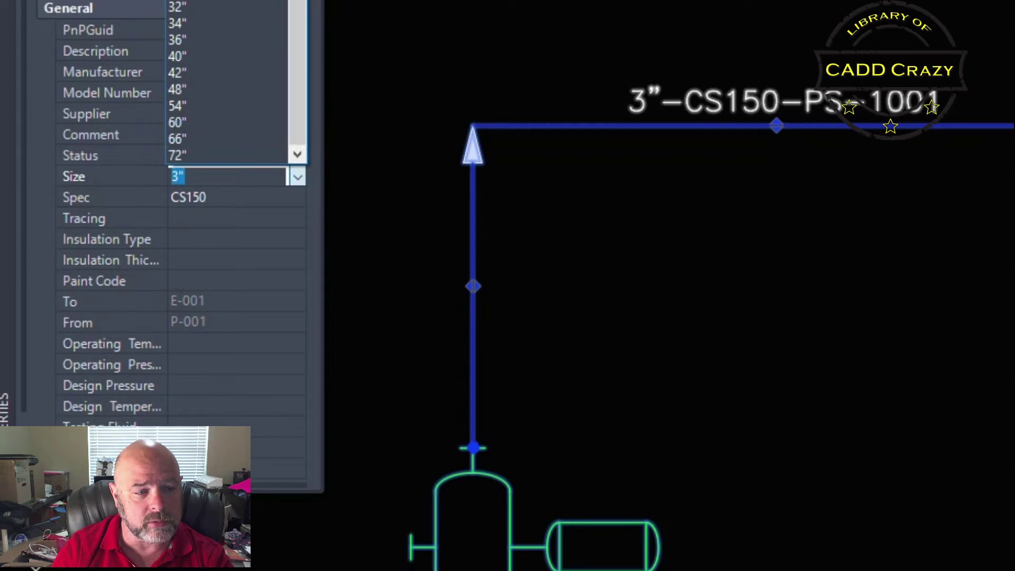
key("Down")
key("Return")
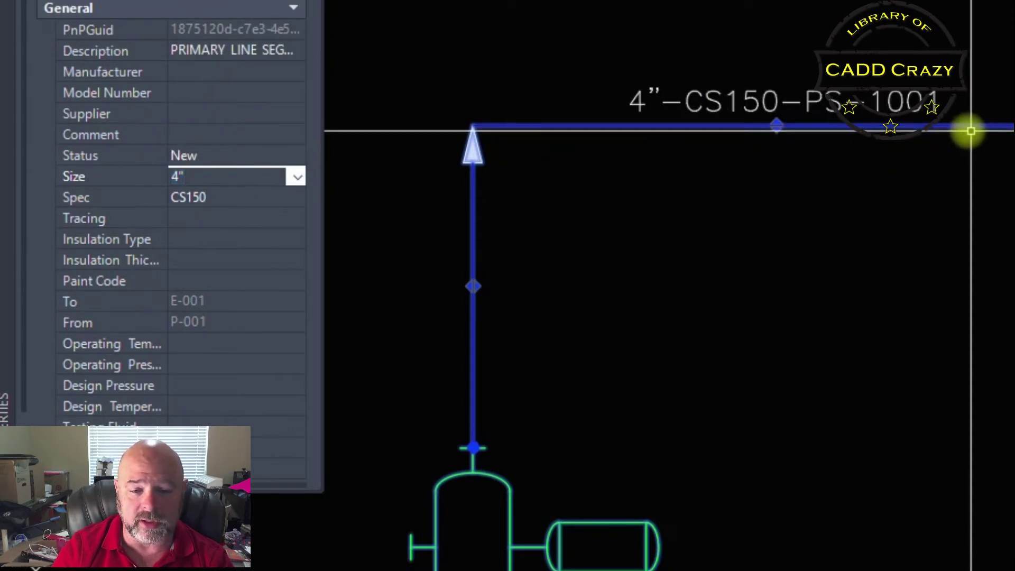
key("Escape")
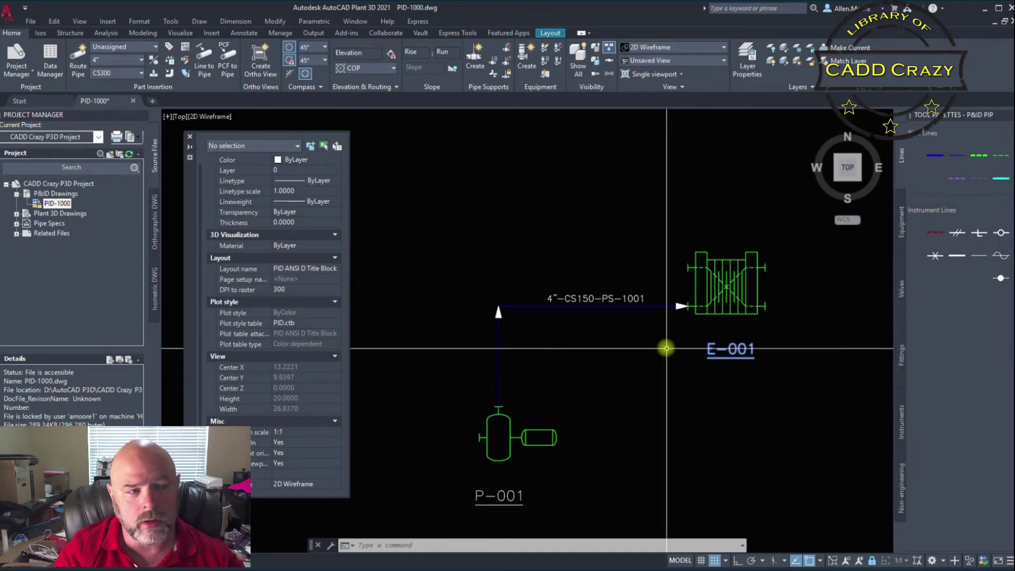
- Open Project Setup from the Project Manager menu to view the general project settings
left_click(24, 75)
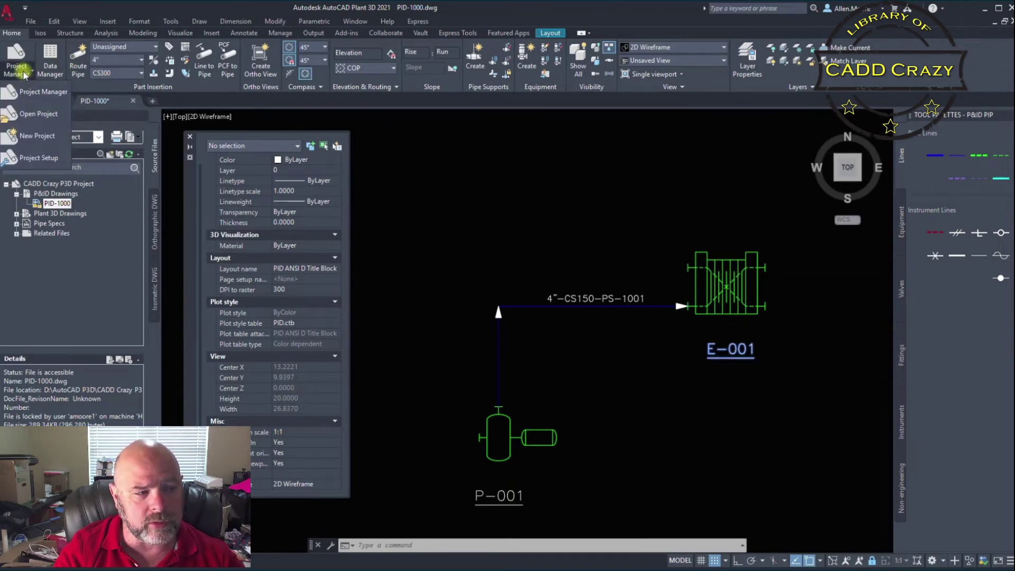
left_click(39, 159)
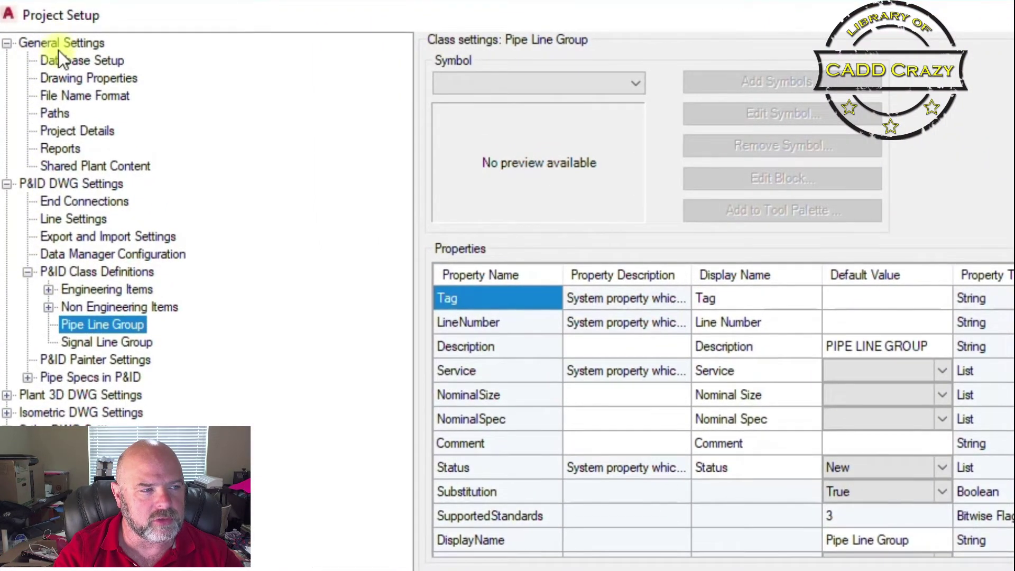
left_click(91, 45)
- Review Database Setup and Drawing Properties, then select Lines under P&ID Engineering Items
left_click(106, 61)
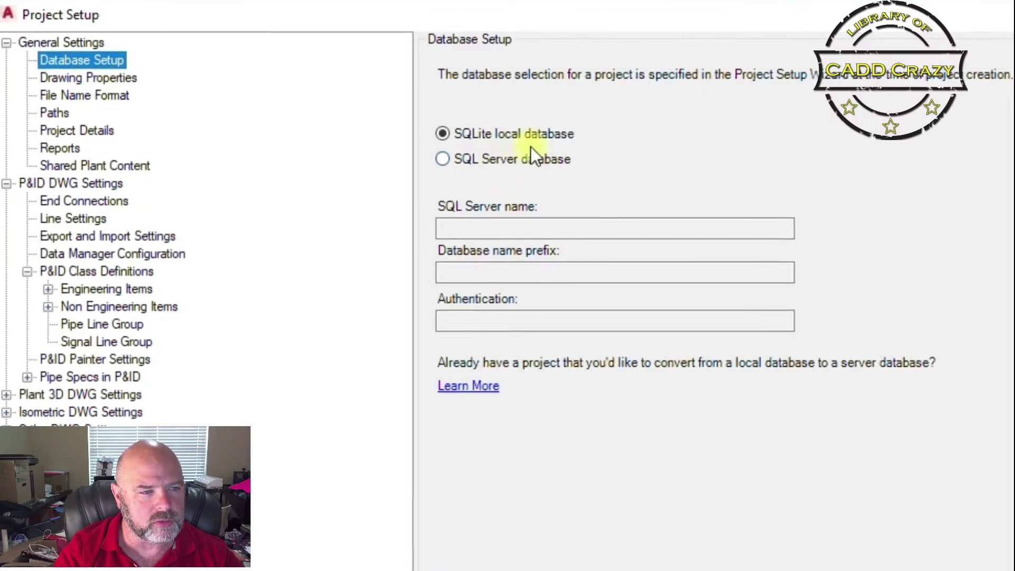
left_click(124, 77)
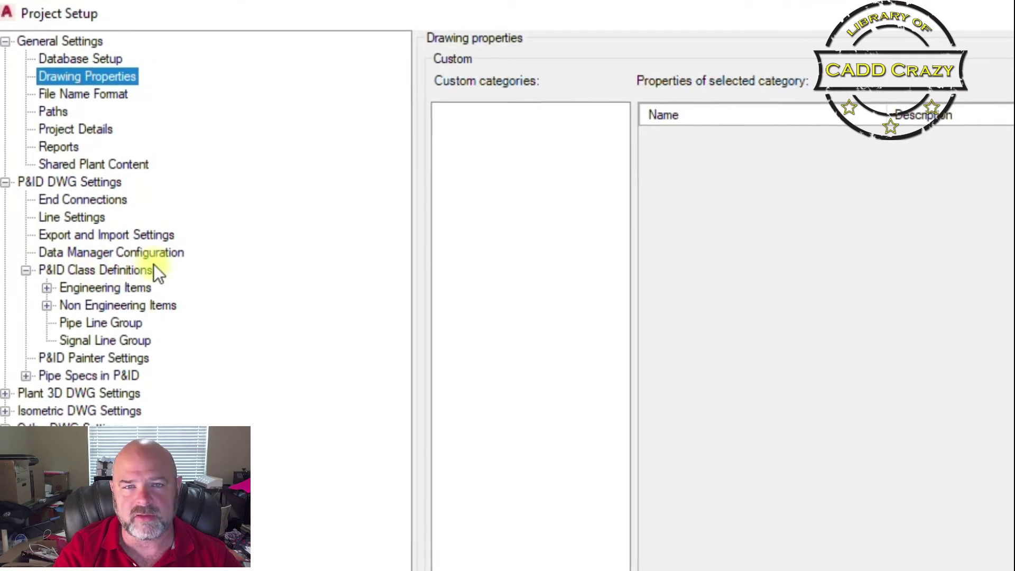
left_click(46, 288)
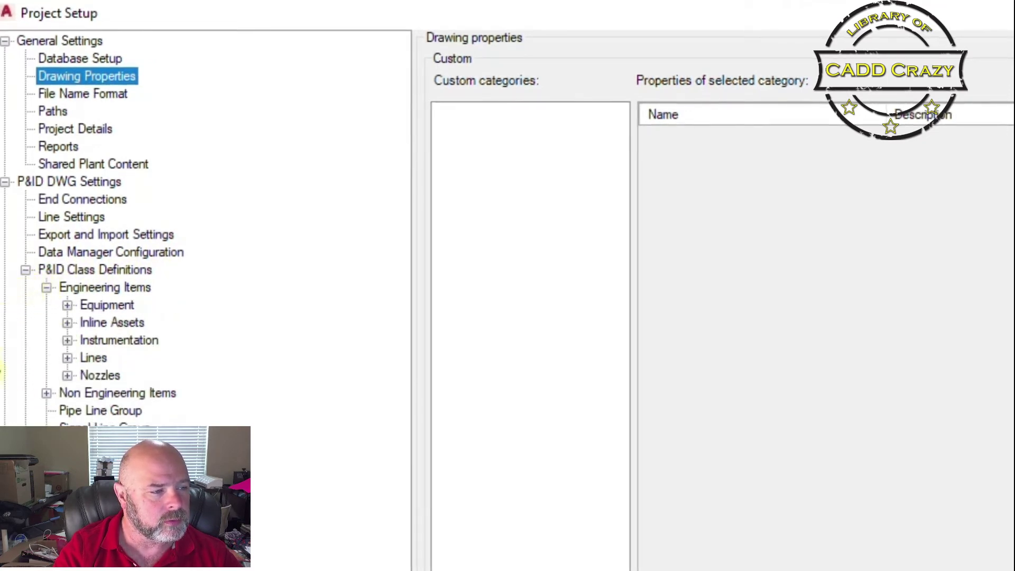
left_click(87, 357)
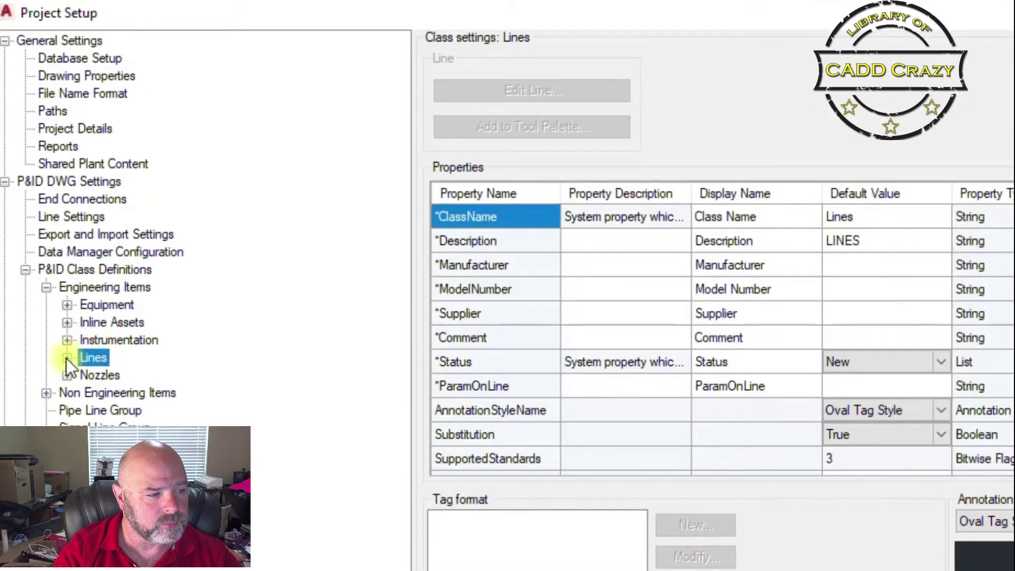
- Expand Lines, browse its segment classes, and settle on Pipe Line Segments' Pipeline Tag format
left_click(66, 358)
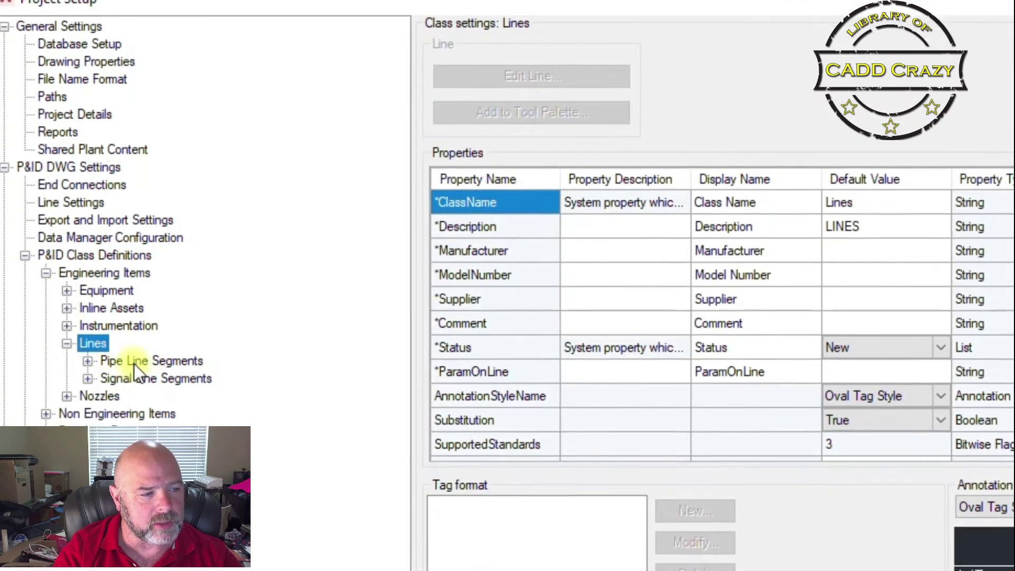
left_click(132, 375)
left_click(123, 285)
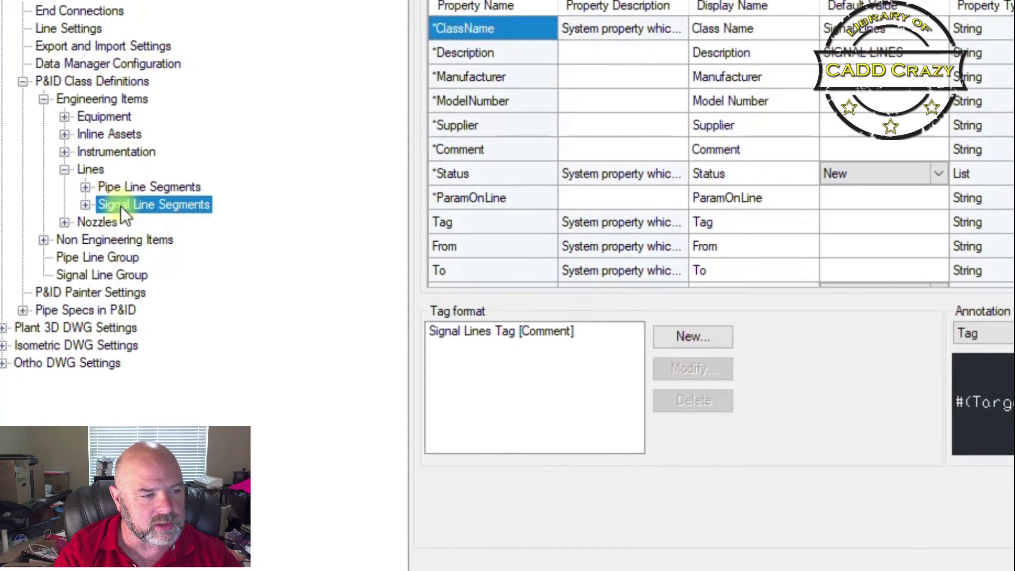
left_click(85, 205)
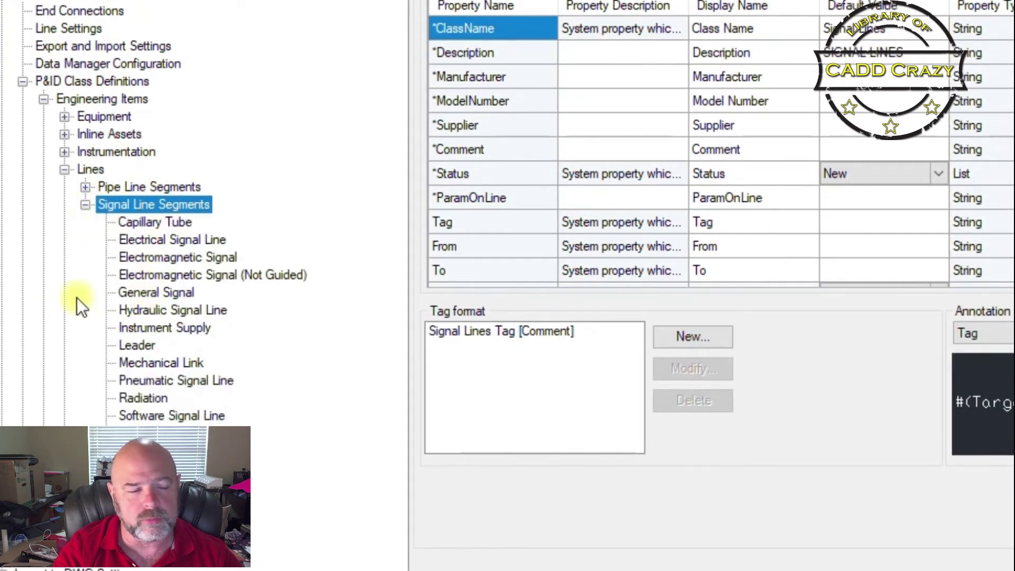
left_click(85, 187)
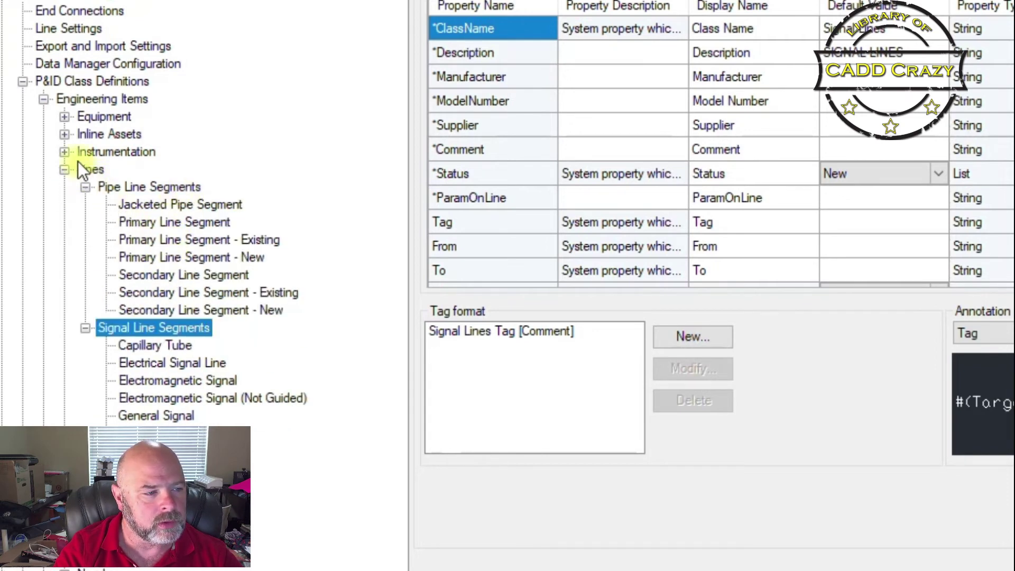
left_click(89, 168)
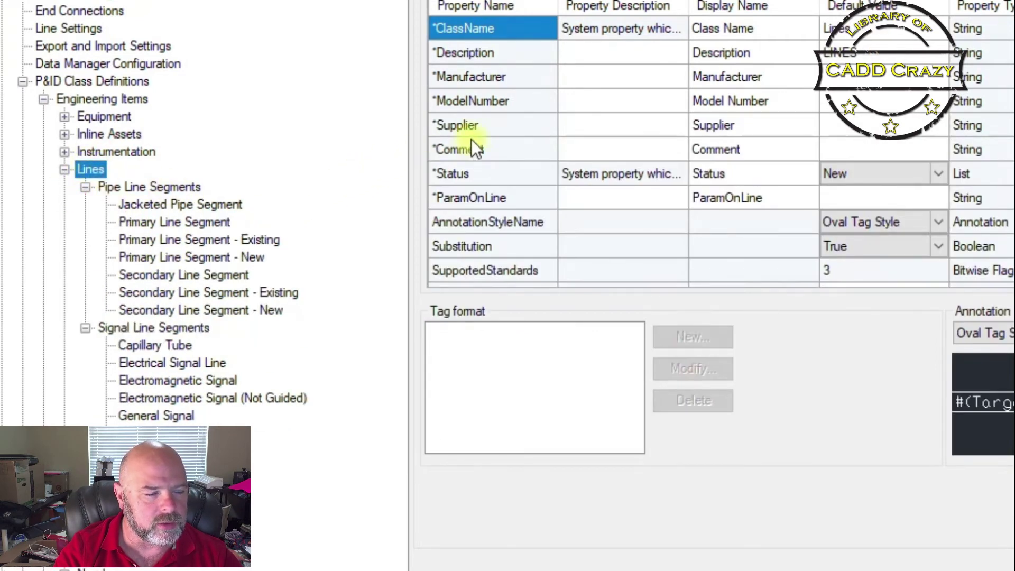
scroll(471, 139, "down", 1)
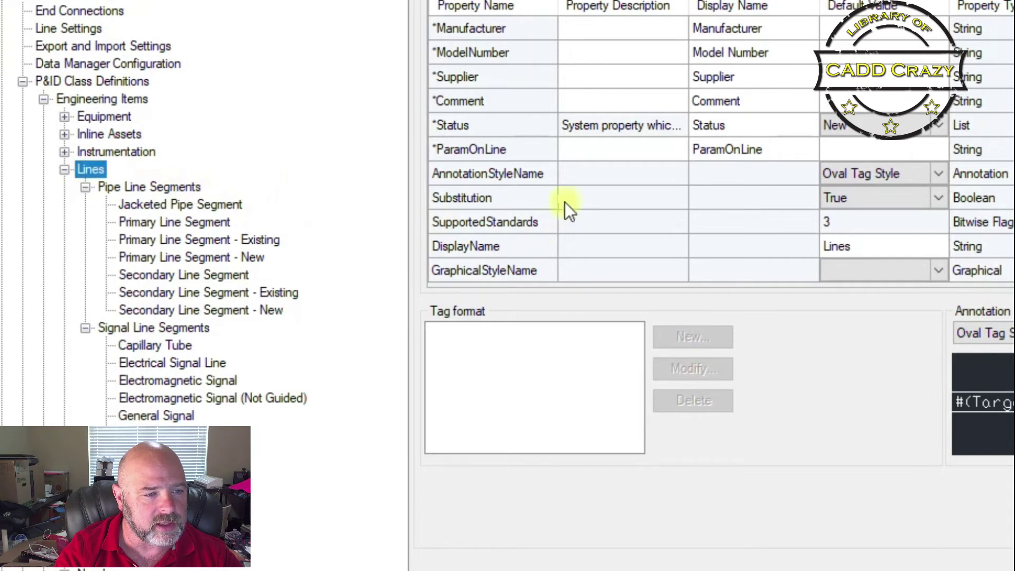
scroll(591, 211, "up", 1)
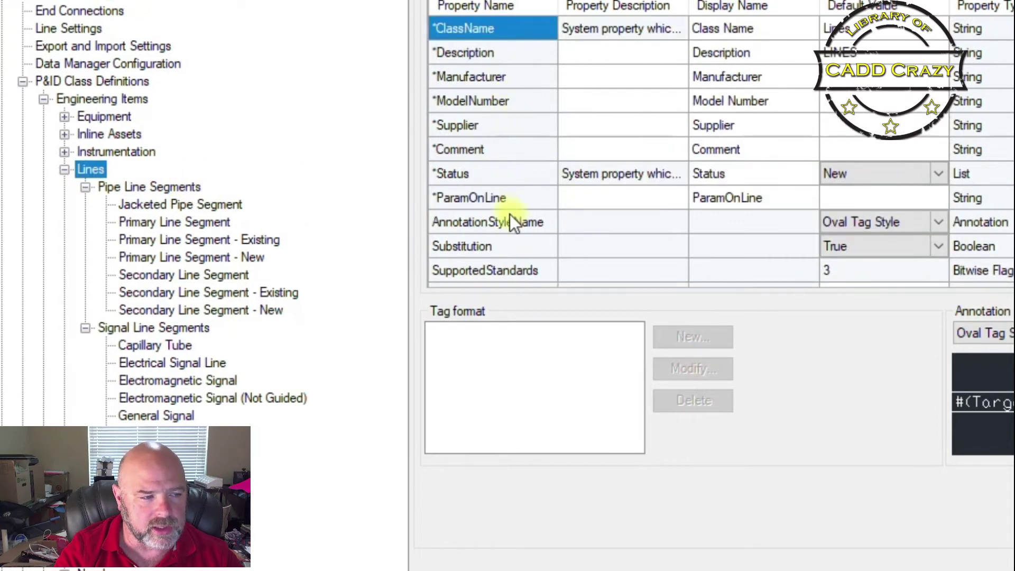
left_click(160, 189)
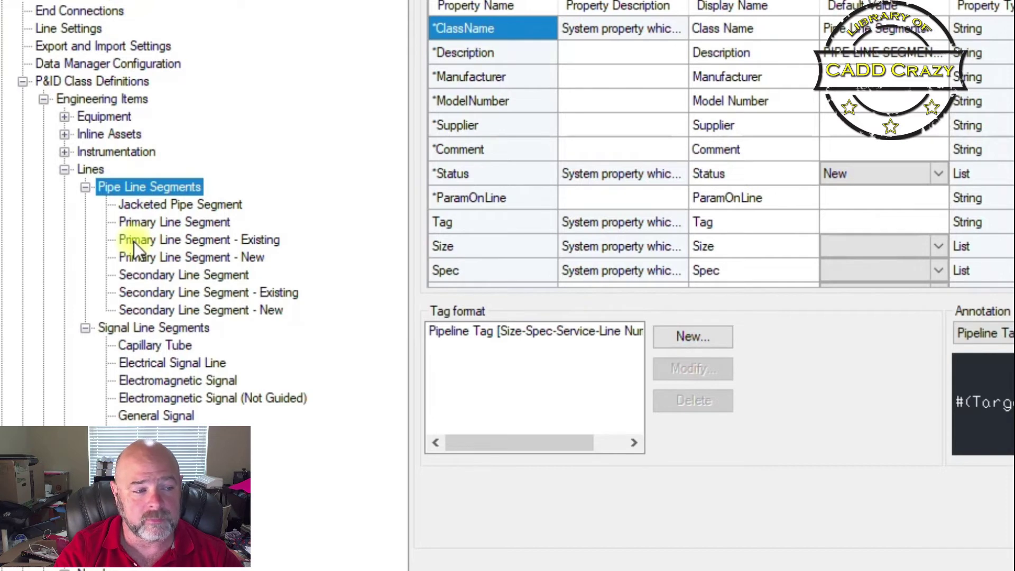
- Select the existing Pipeline Tag format and bring it up in Tag Format Setup
left_click(160, 223)
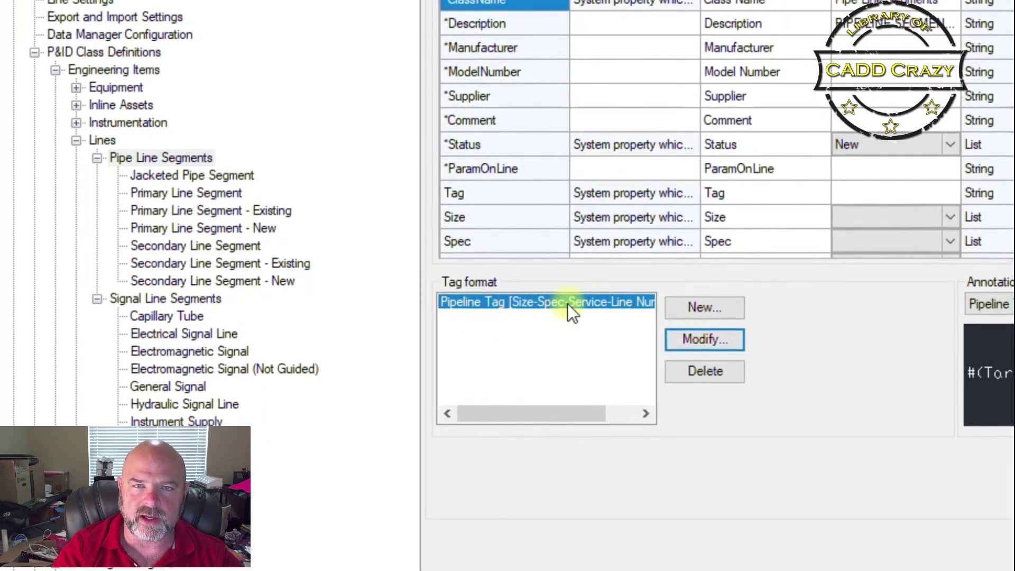
left_click(563, 302)
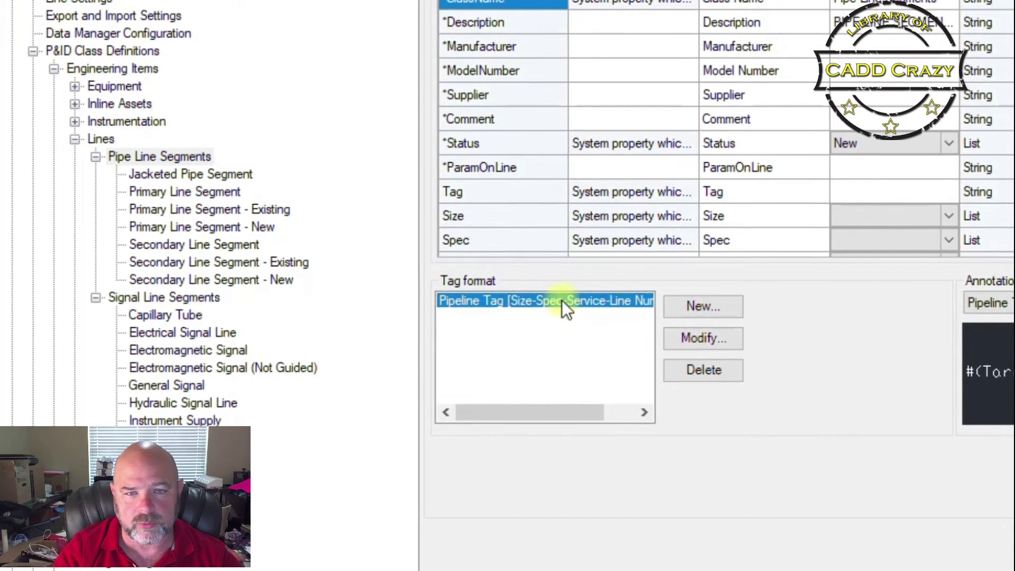
left_click(713, 343)
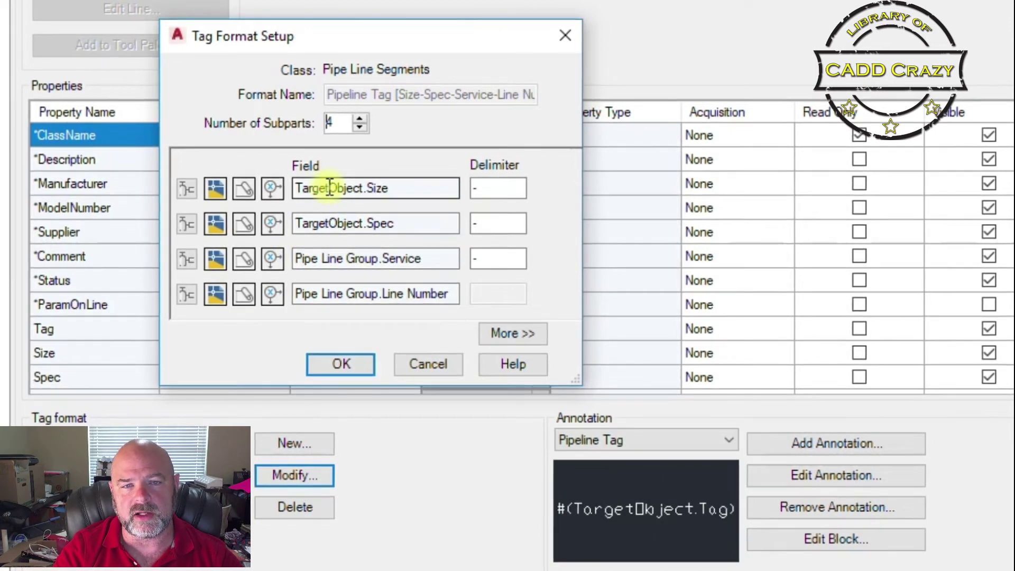
- Raise the tag to 5 subparts with a dash delimiter after Line Number
left_click(360, 117)
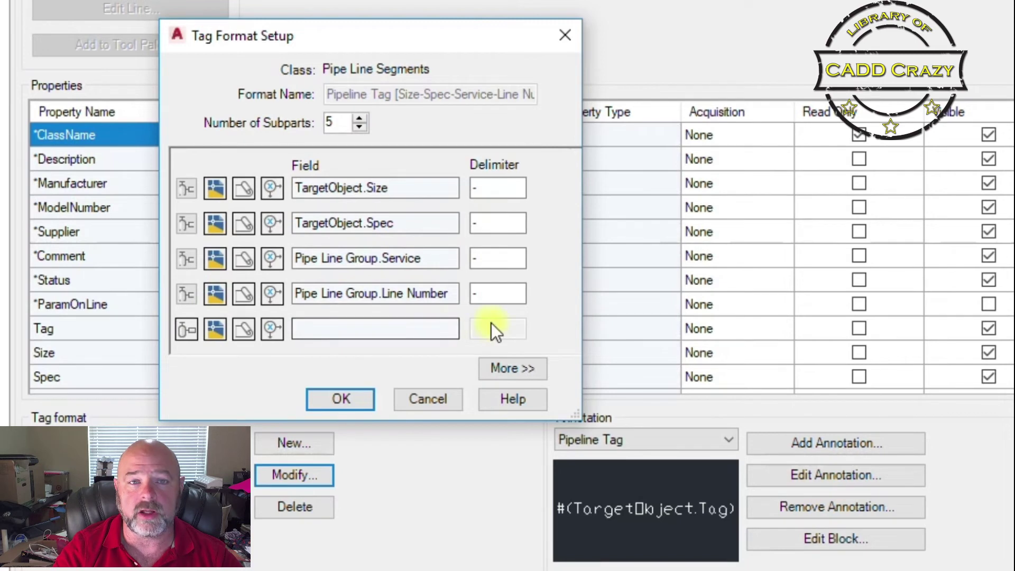
left_click(492, 294)
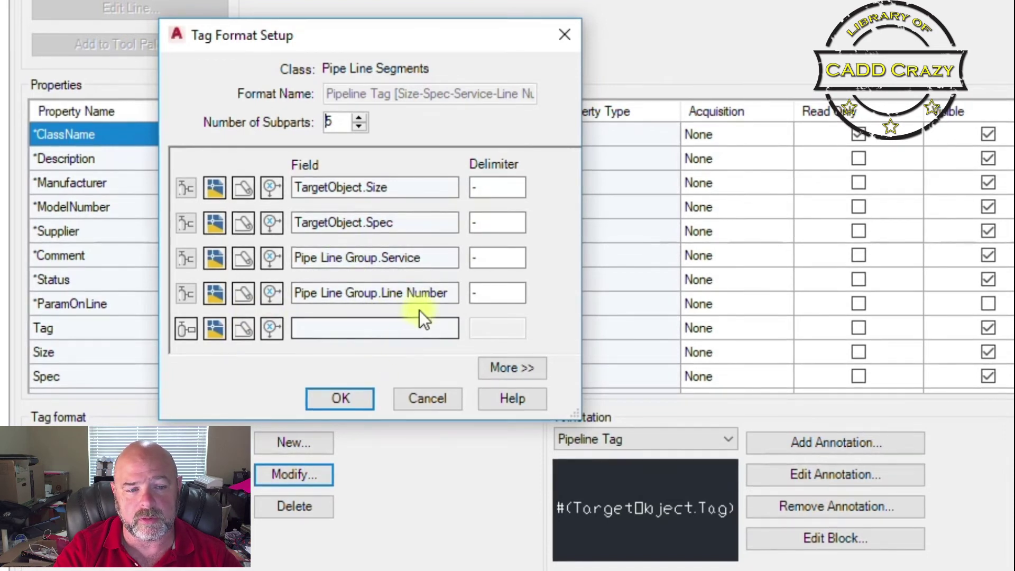
left_click(412, 328)
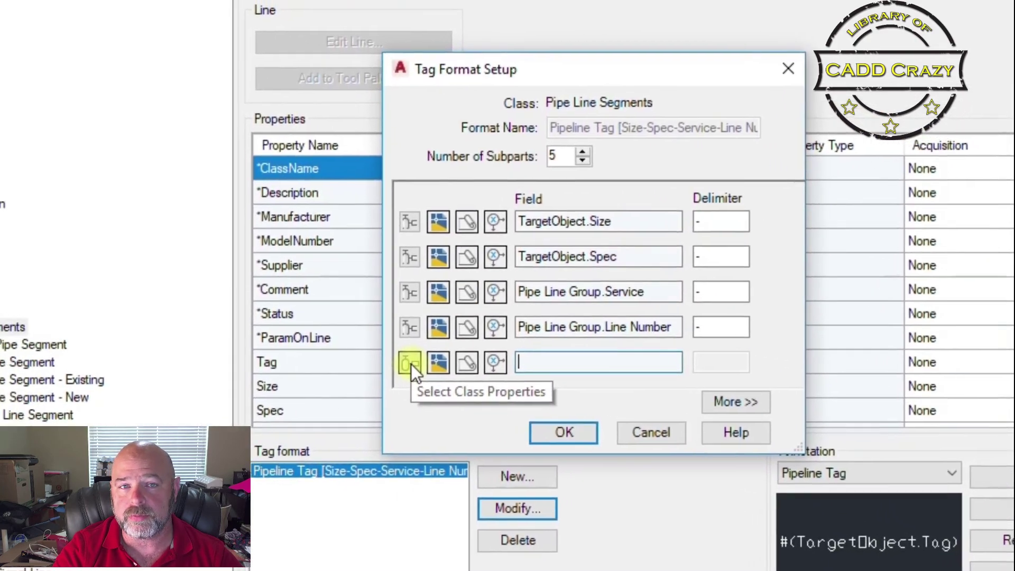
- Set the fifth subpart to TargetObject.Insulation Type and confirm the revised tag format
left_click(411, 363)
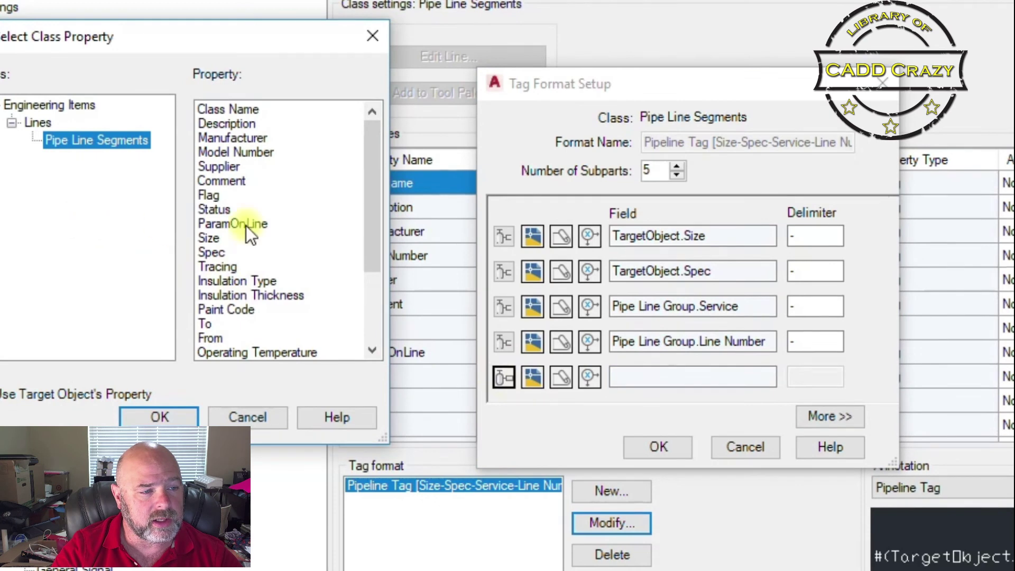
scroll(274, 230, "down", 1)
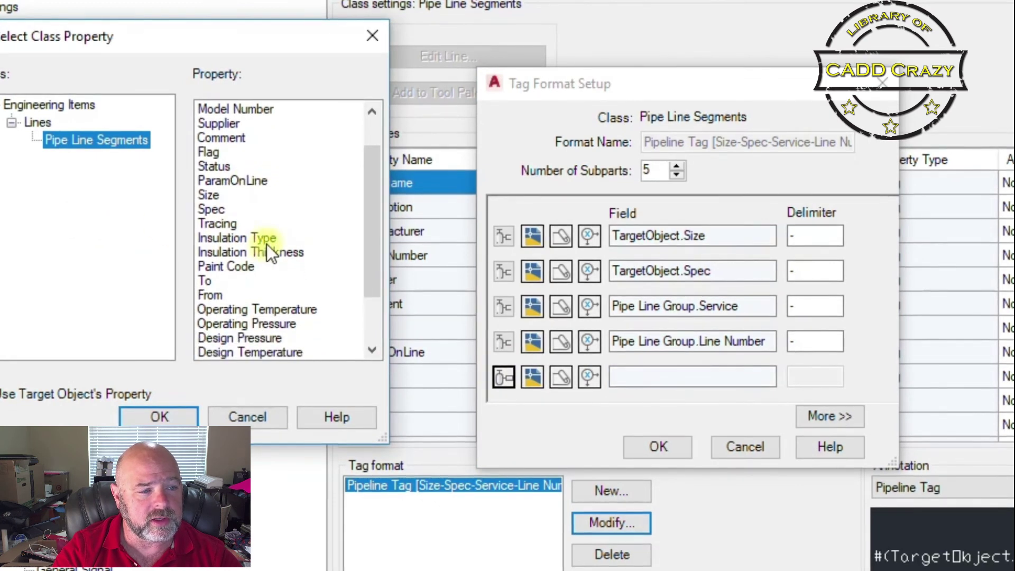
left_click(267, 238)
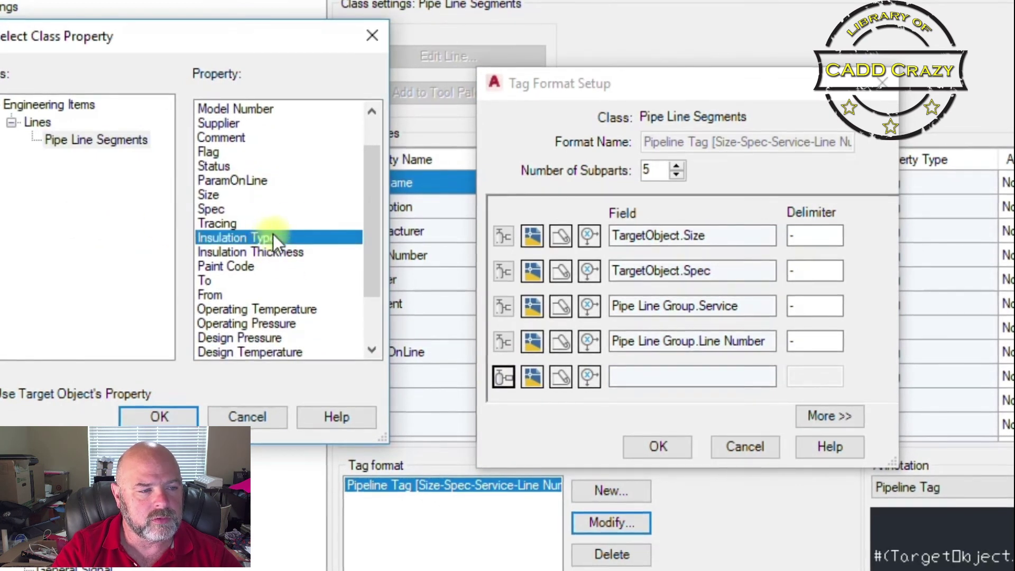
left_click(159, 416)
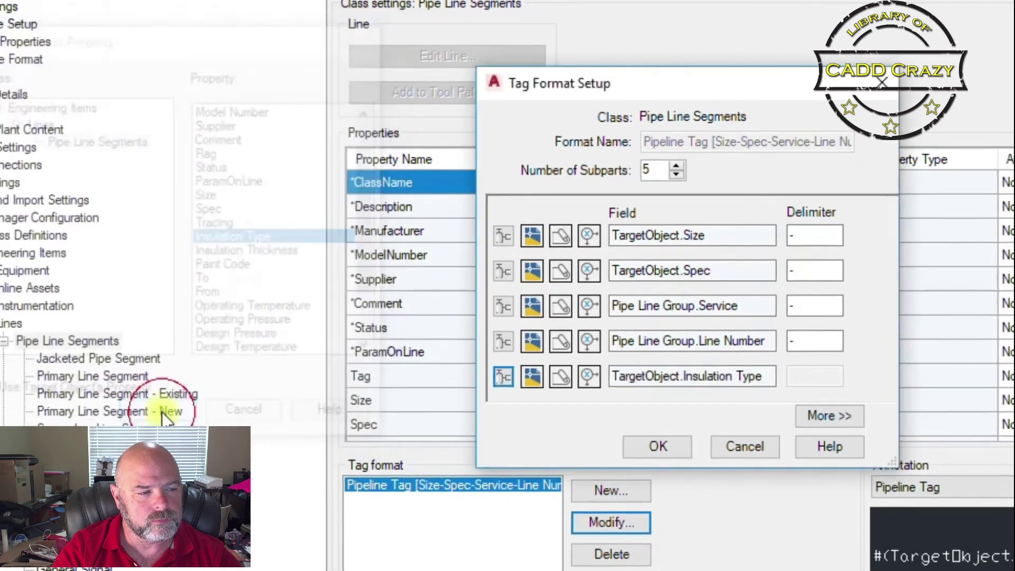
left_click(655, 446)
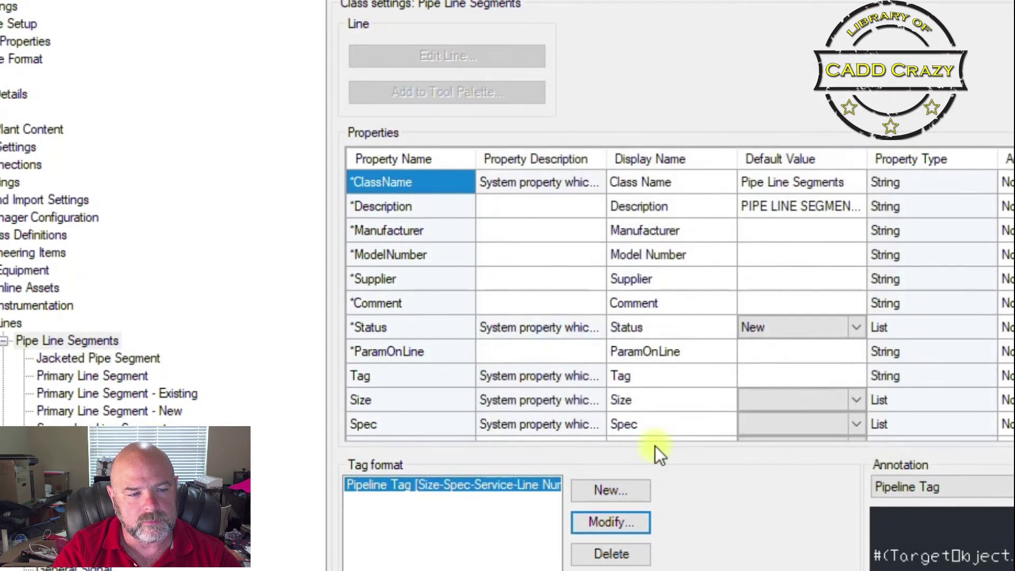
scroll(399, 383, "down", 3)
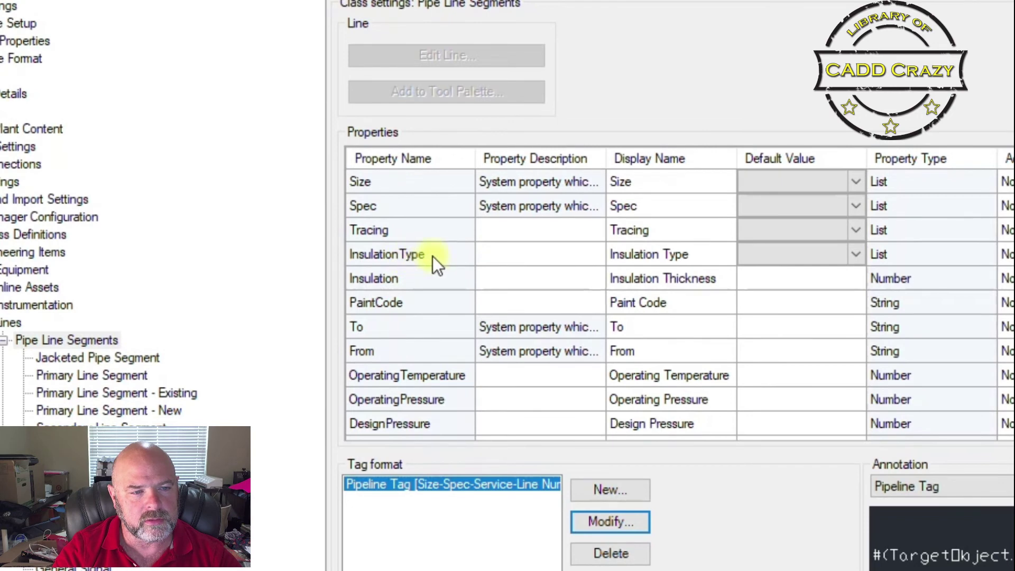
left_click(859, 255)
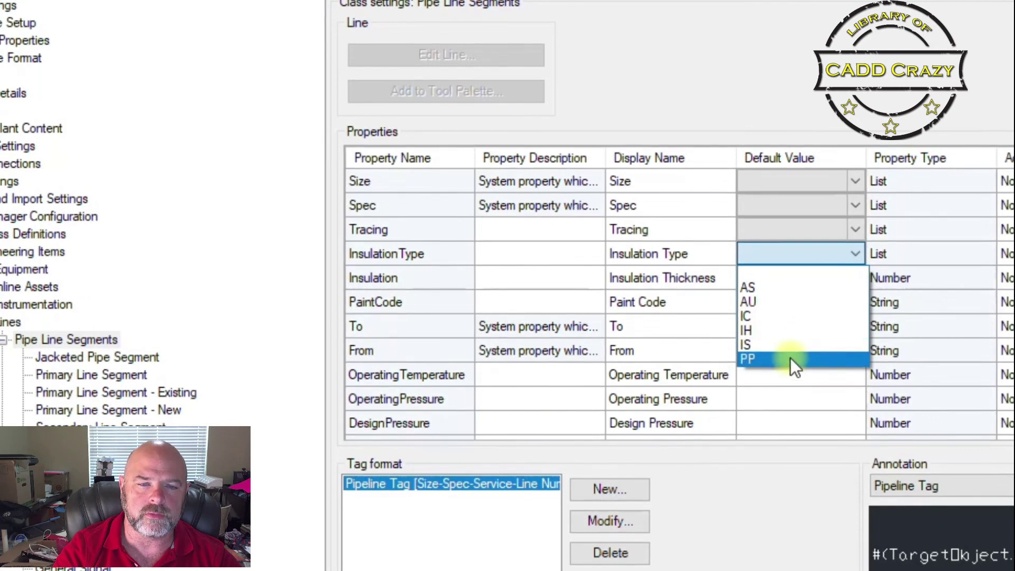
left_click(855, 252)
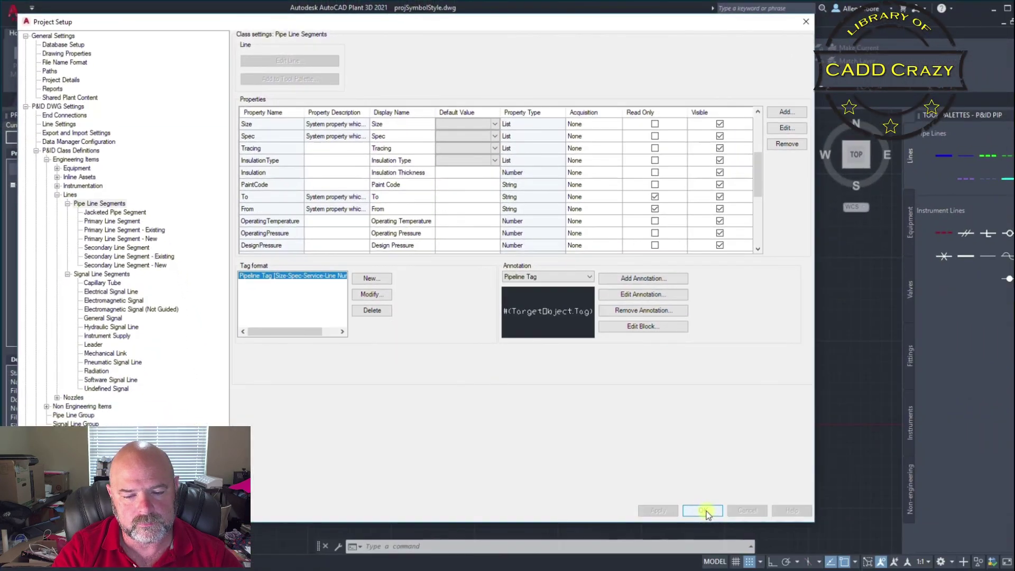
left_click(703, 510)
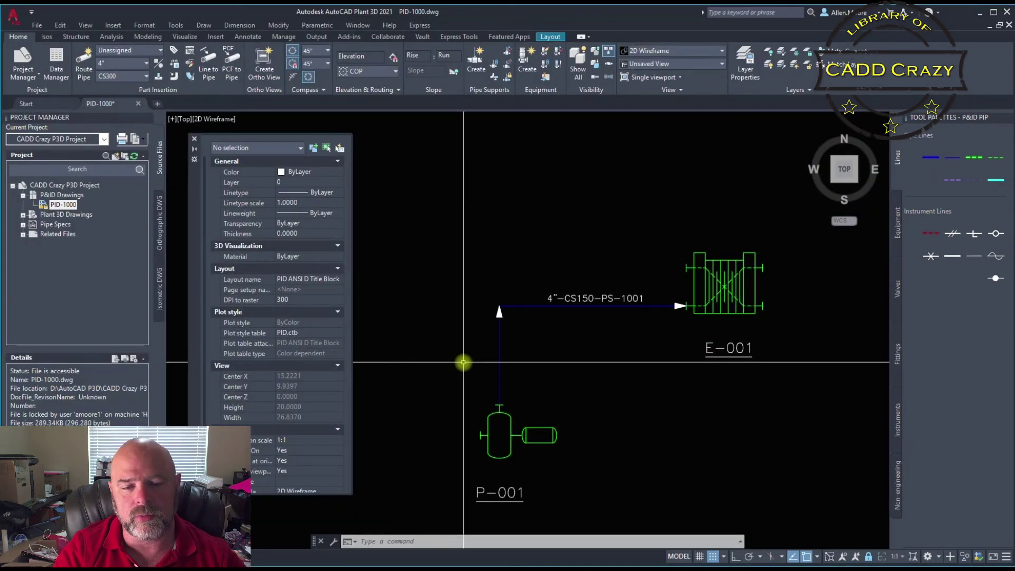
- Assign the P-001 to E-001 line's tag with insulation type PP, then clear the selection
left_click(513, 305)
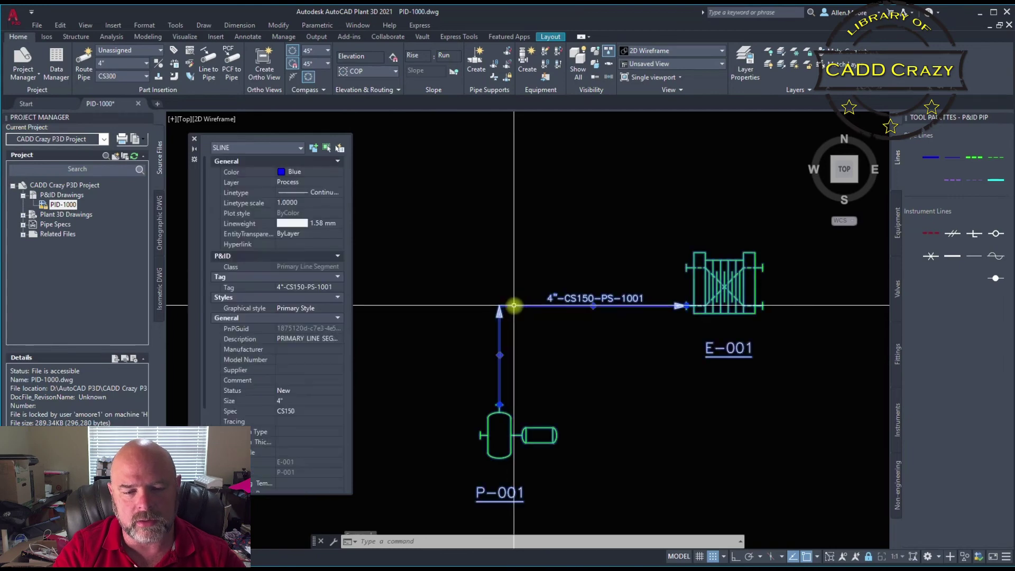
left_click(341, 286)
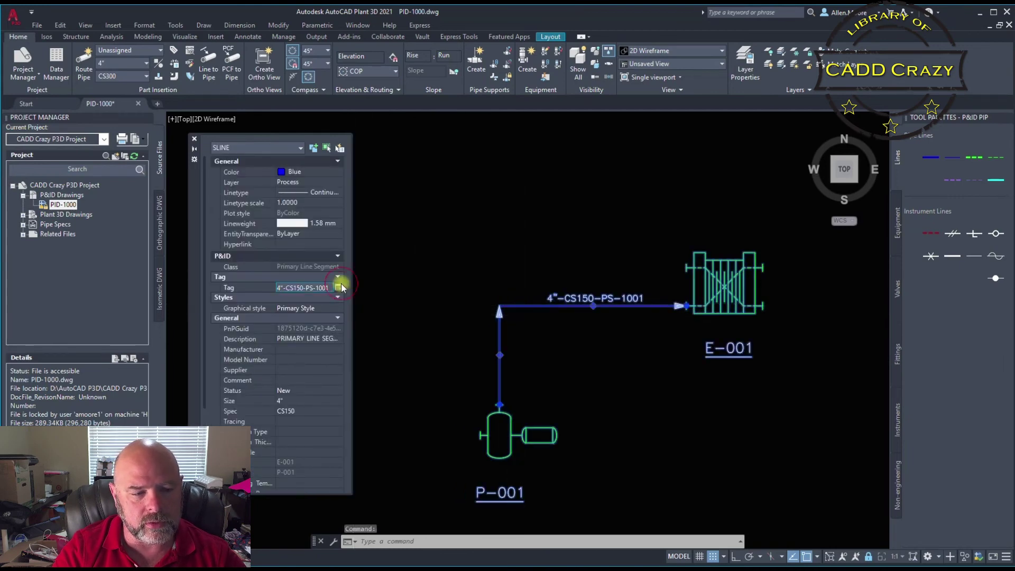
left_click(338, 287)
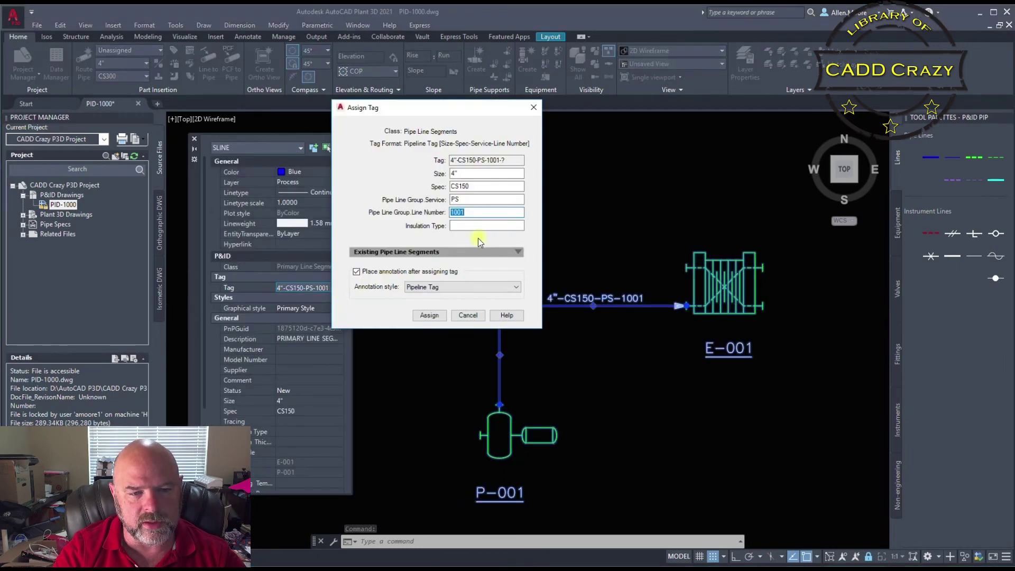
left_click(496, 227)
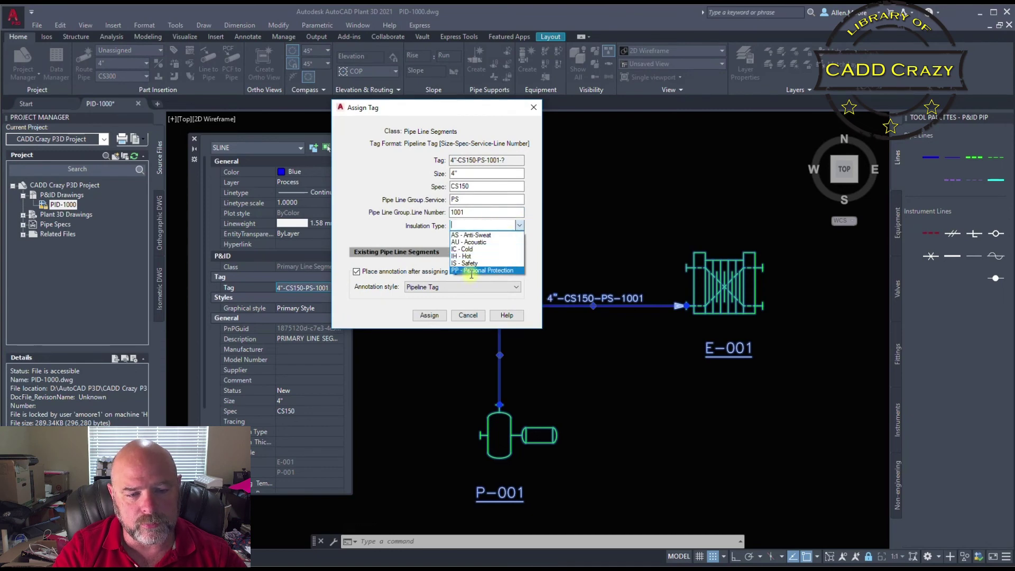
left_click(471, 271)
left_click(428, 315)
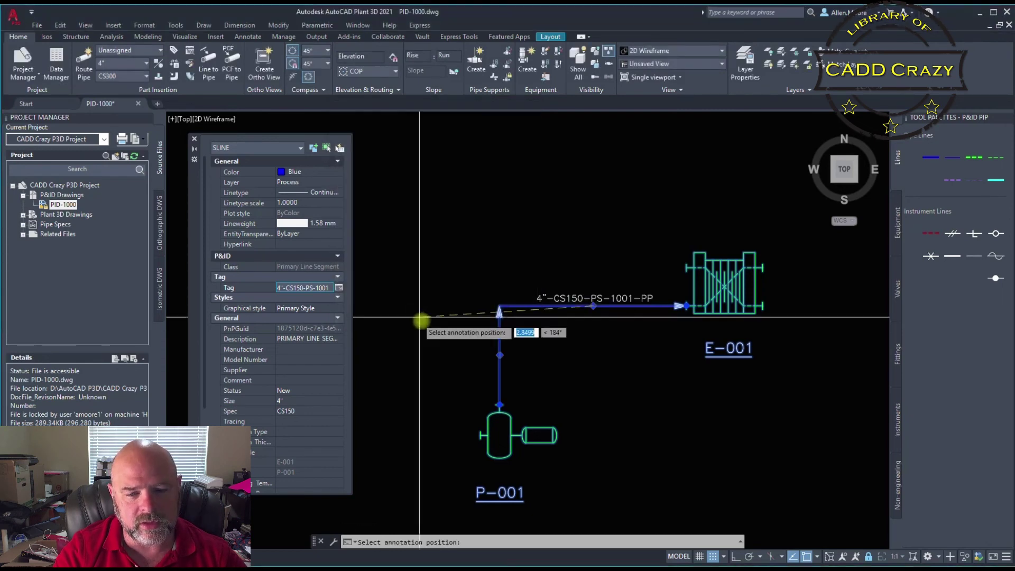
key("Escape")
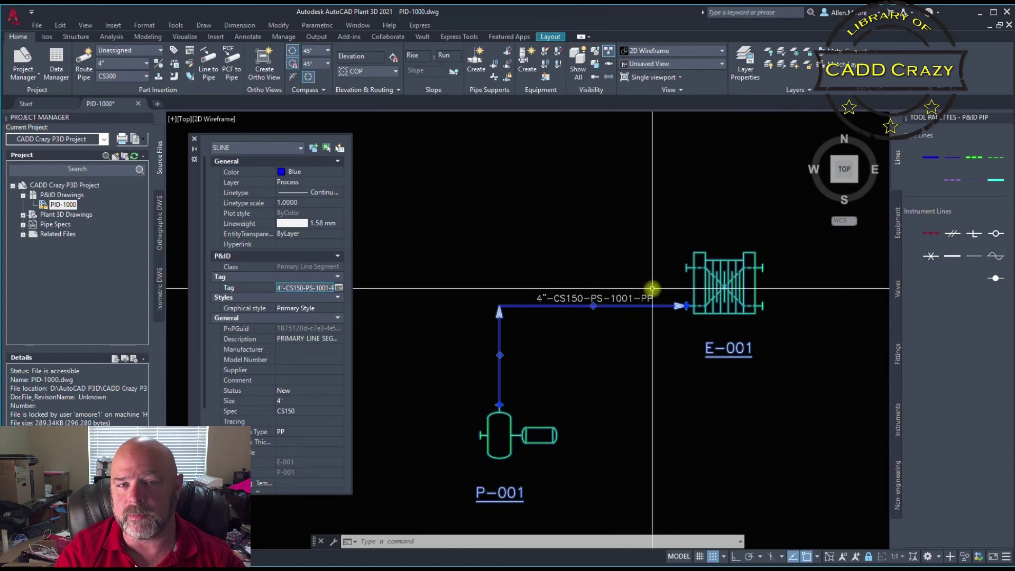
key("Escape")
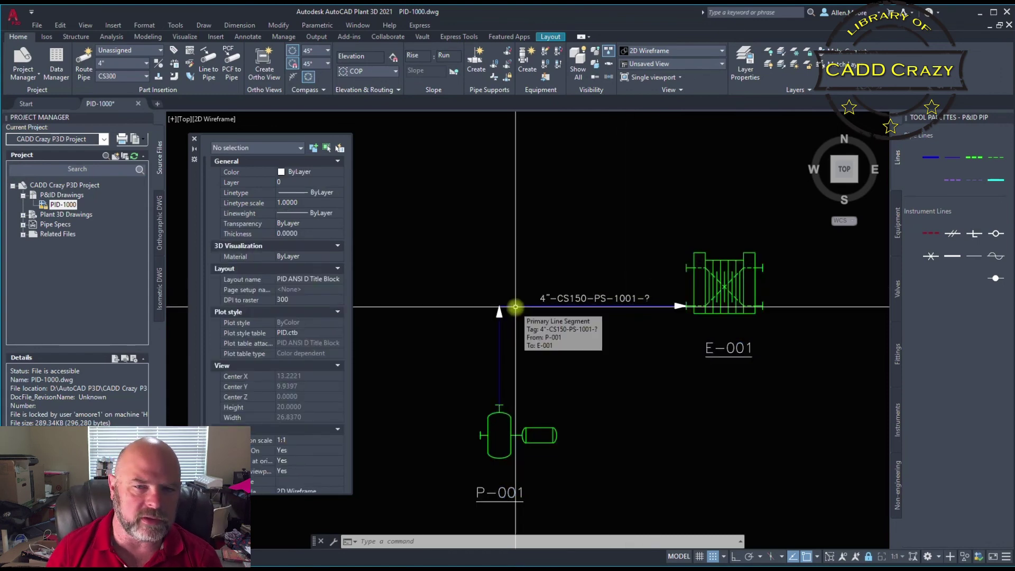